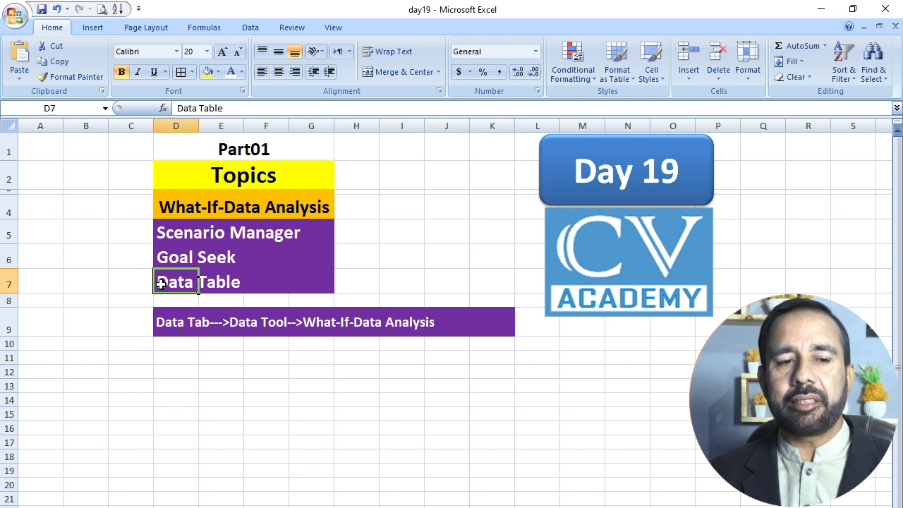
pyautogui.click(172, 322)
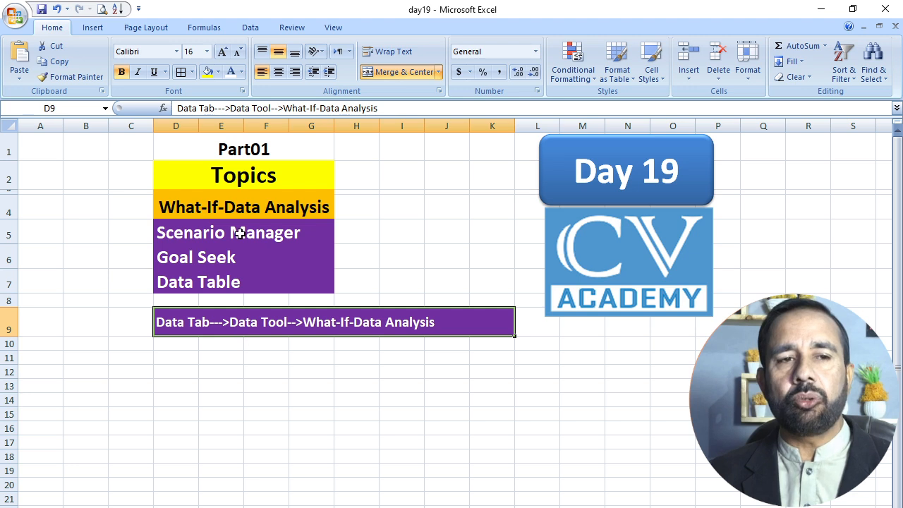
pyautogui.click(252, 28)
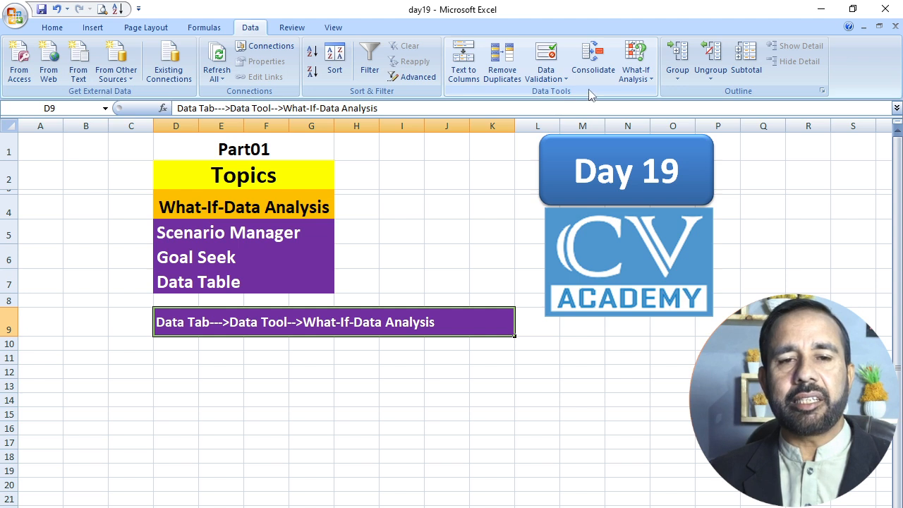
pyautogui.click(636, 77)
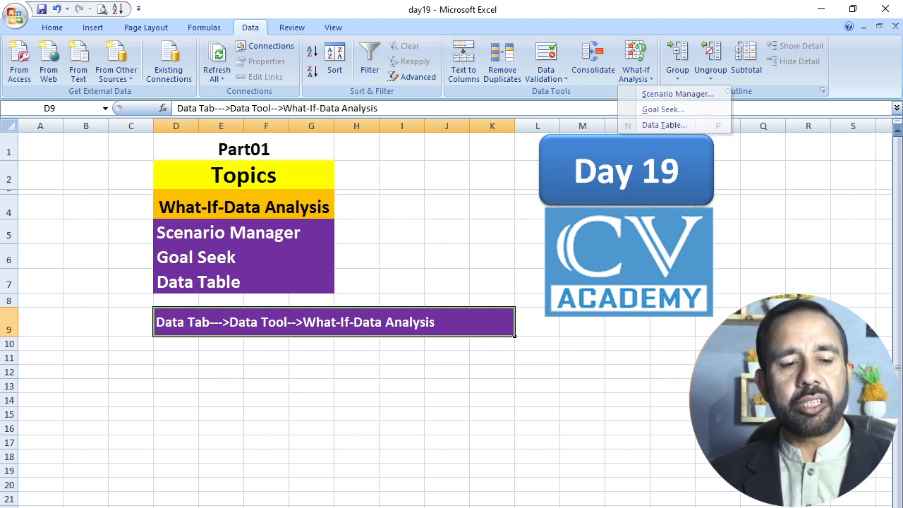
pyautogui.press('Escape')
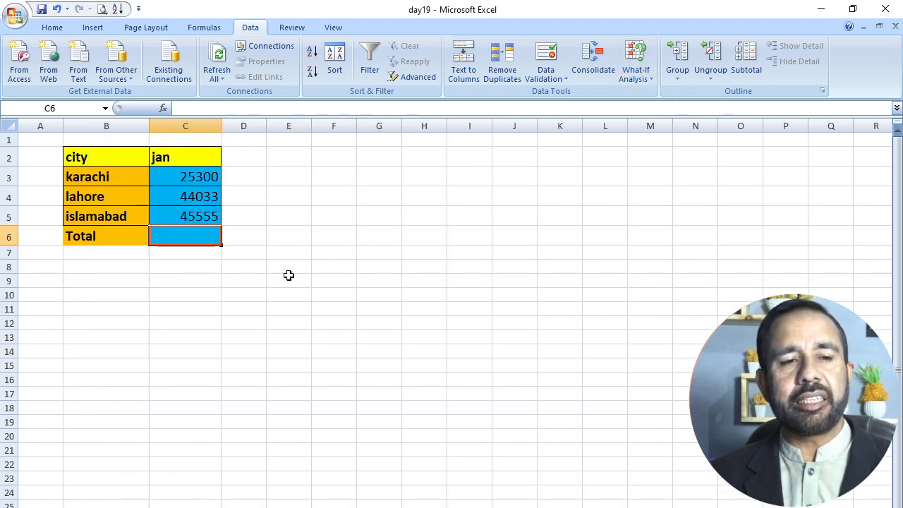
# Examine the city sales table, going through its headers, the three cities and their January figures
pyautogui.click(284, 318)
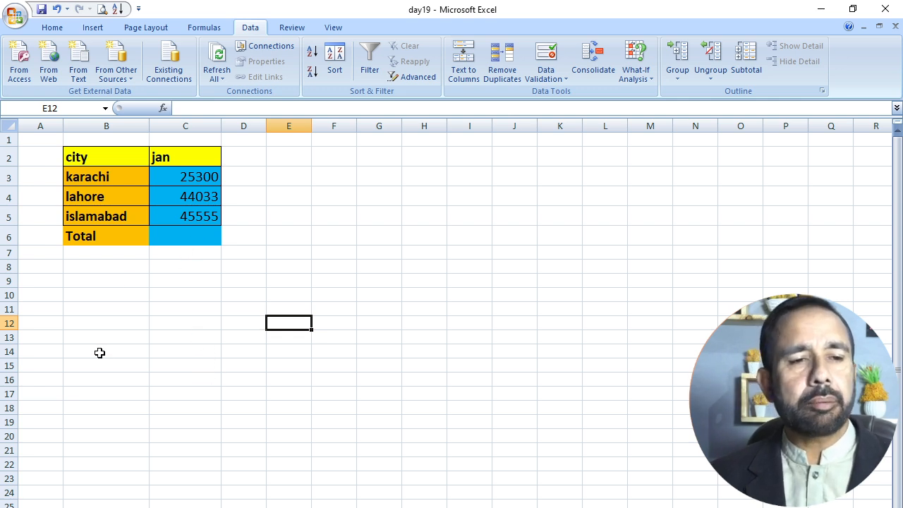
pyautogui.click(96, 163)
pyautogui.click(169, 160)
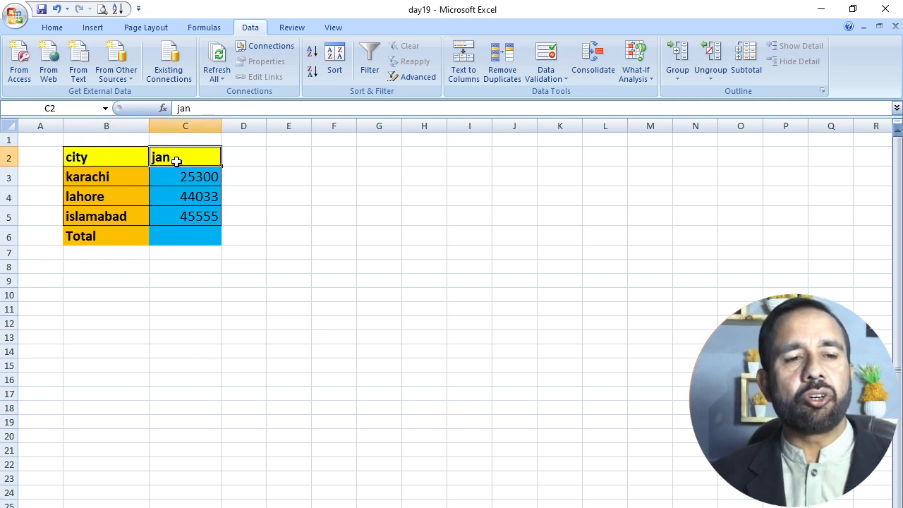
pyautogui.click(118, 182)
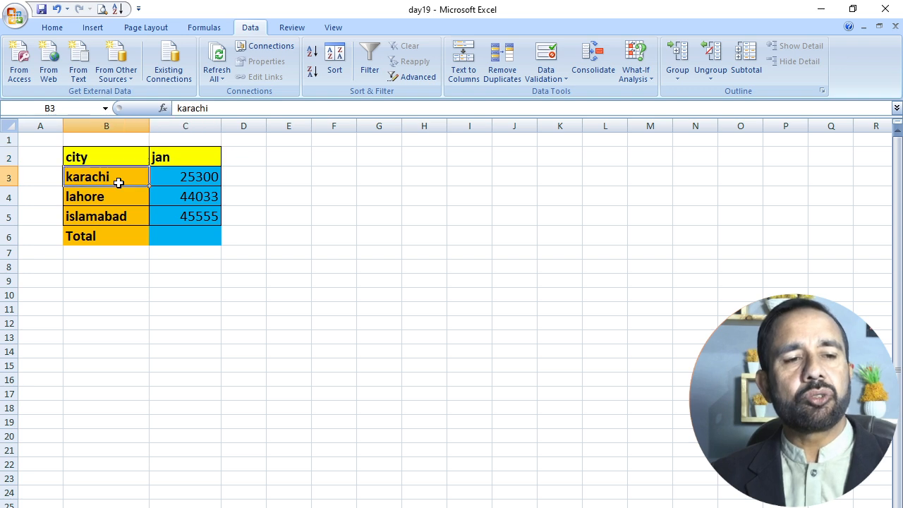
pyautogui.click(116, 201)
pyautogui.click(117, 217)
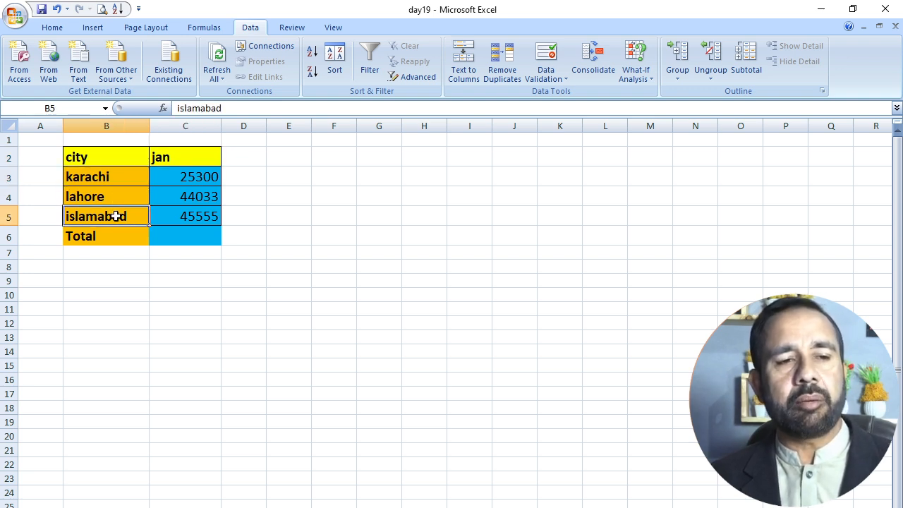
pyautogui.click(173, 178)
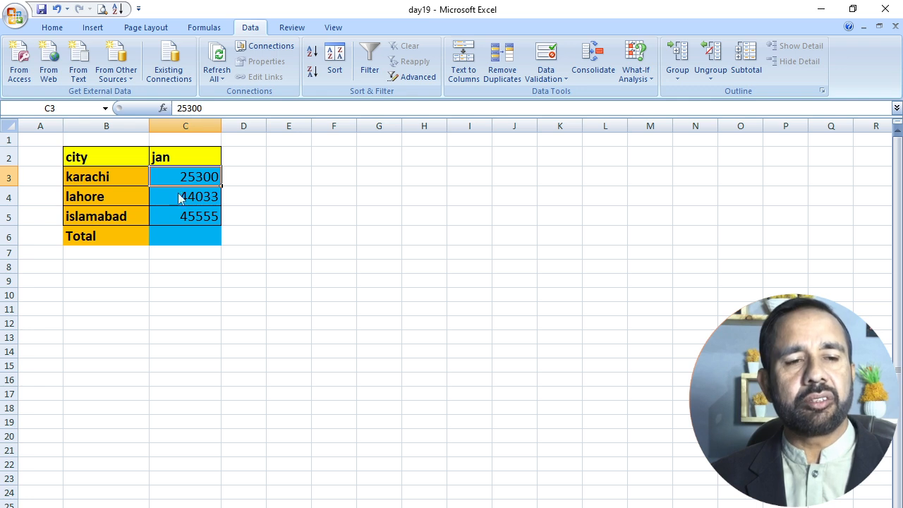
pyautogui.click(180, 198)
pyautogui.click(178, 216)
# Change the header of the January column in cell C2 to "janSale"
pyautogui.click(174, 156)
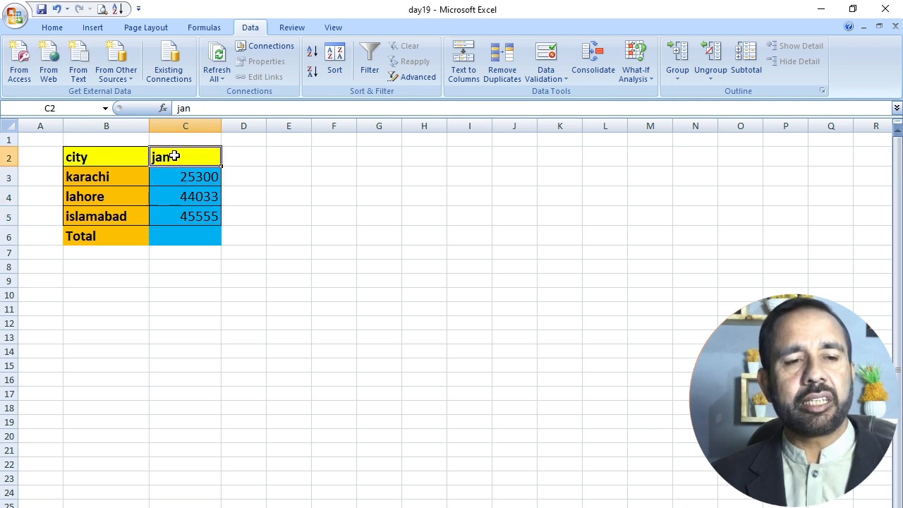
pyautogui.doubleClick(190, 156)
pyautogui.write('Sal')
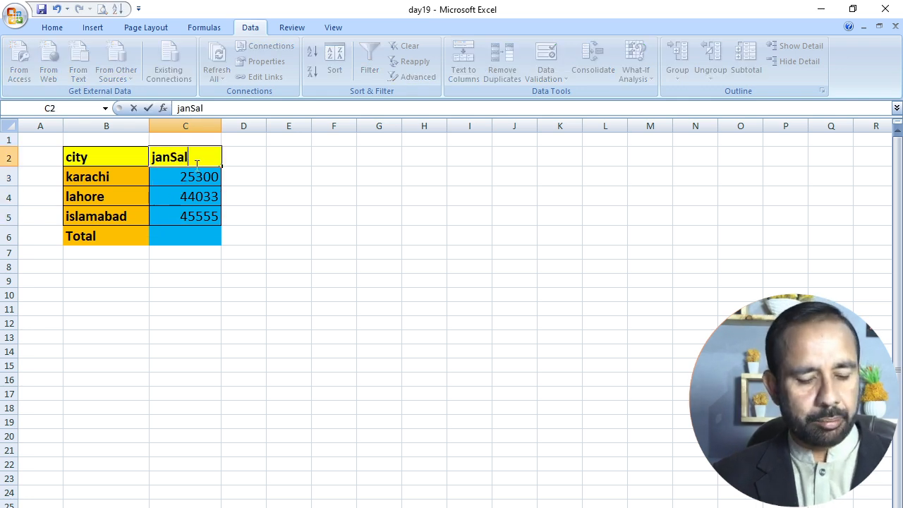
pyautogui.write('e')
pyautogui.click(180, 217)
# Total the three city sales in cell C6 with AutoSum, using =SUM(C3:C5)
pyautogui.click(186, 234)
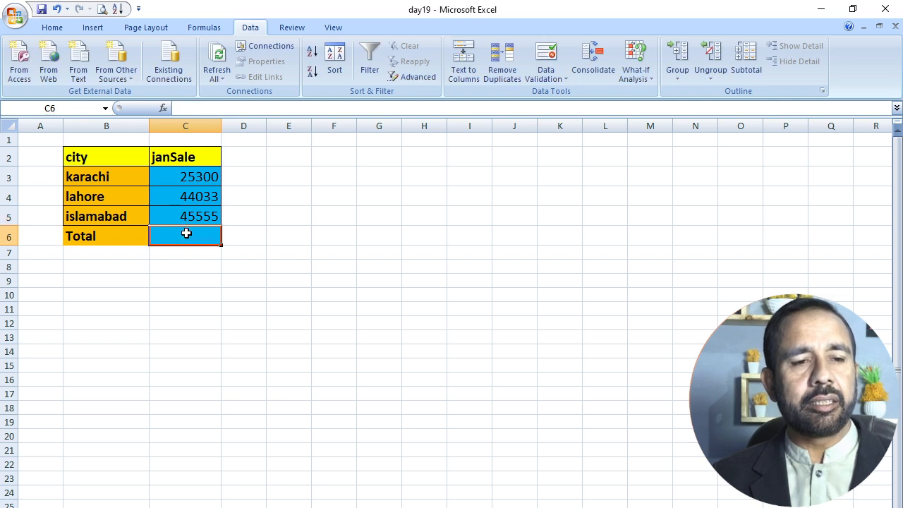
pyautogui.click(54, 28)
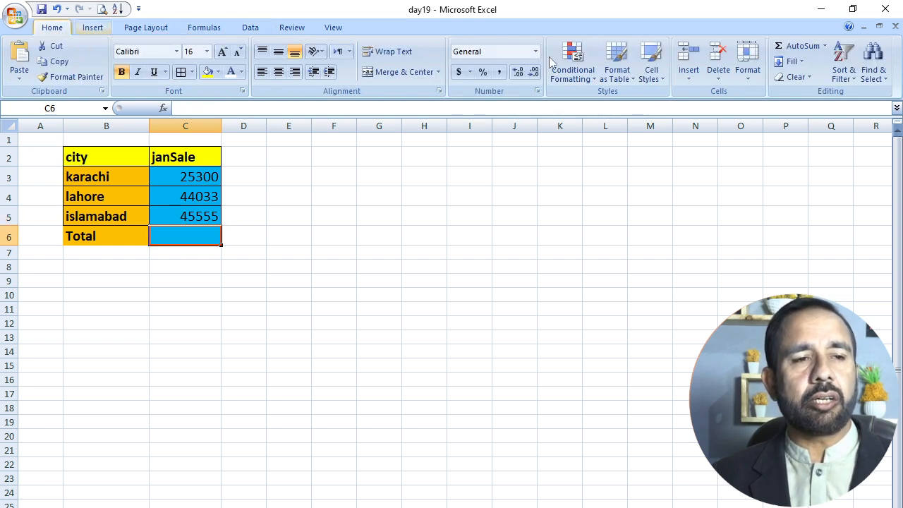
pyautogui.click(785, 48)
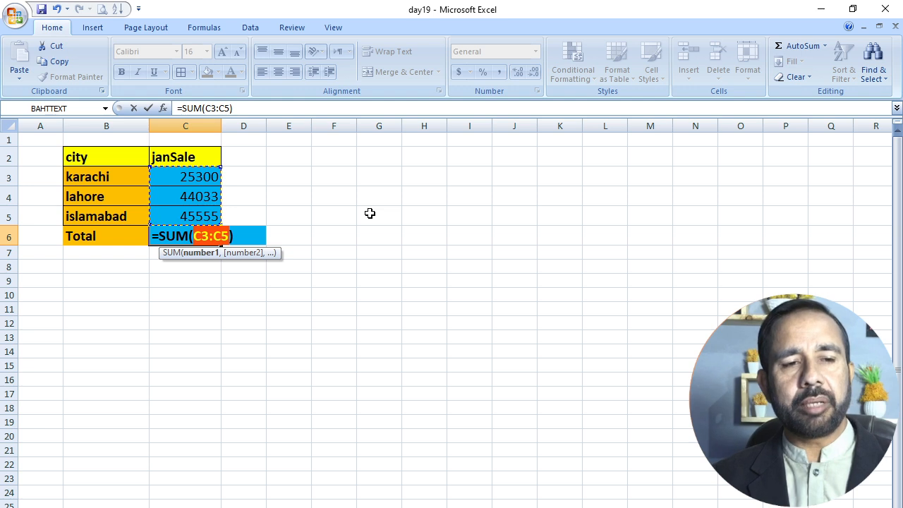
pyautogui.press('Return')
pyautogui.click(235, 376)
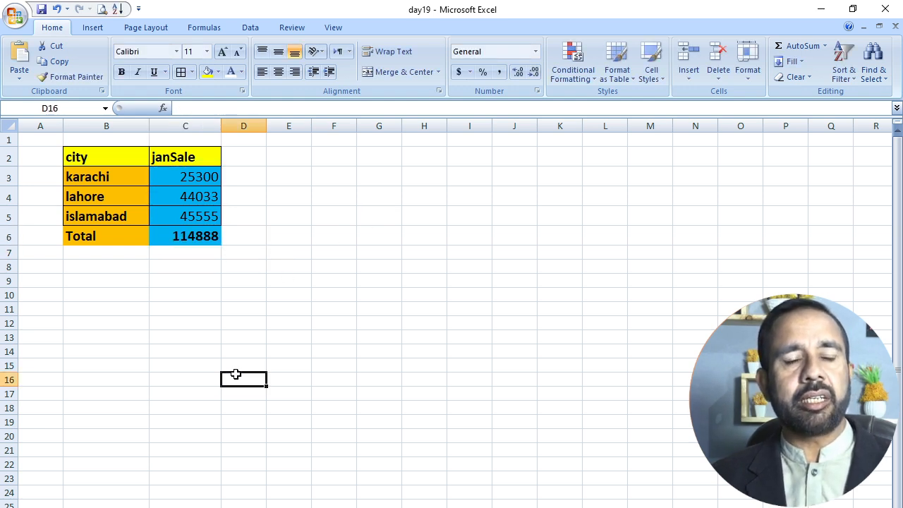
pyautogui.click(186, 181)
pyautogui.click(186, 199)
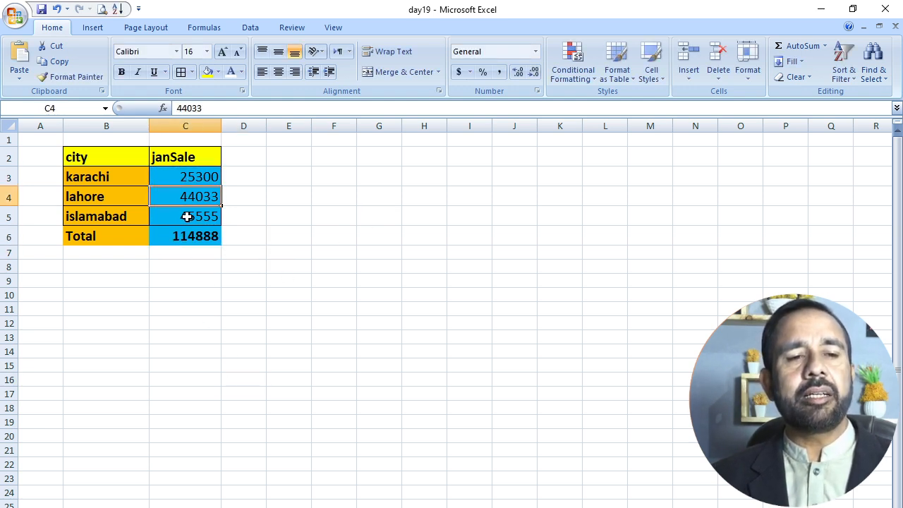
pyautogui.click(188, 216)
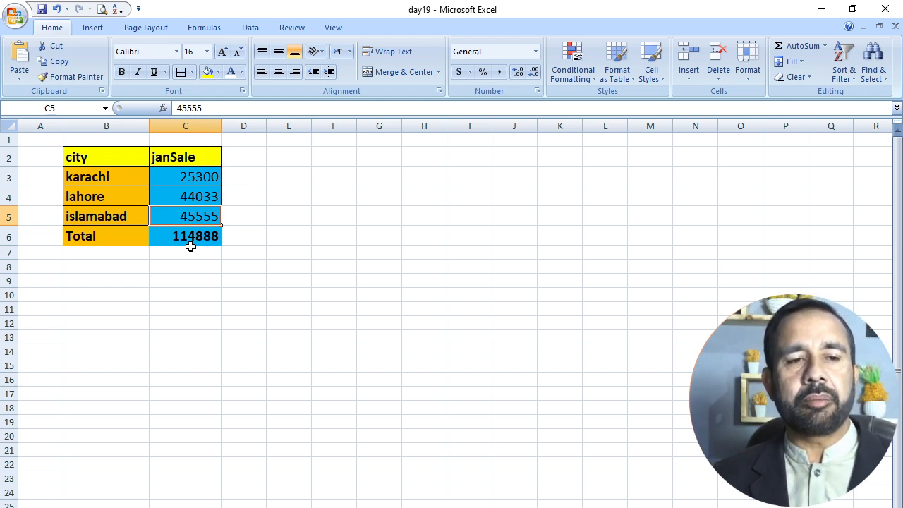
pyautogui.click(191, 243)
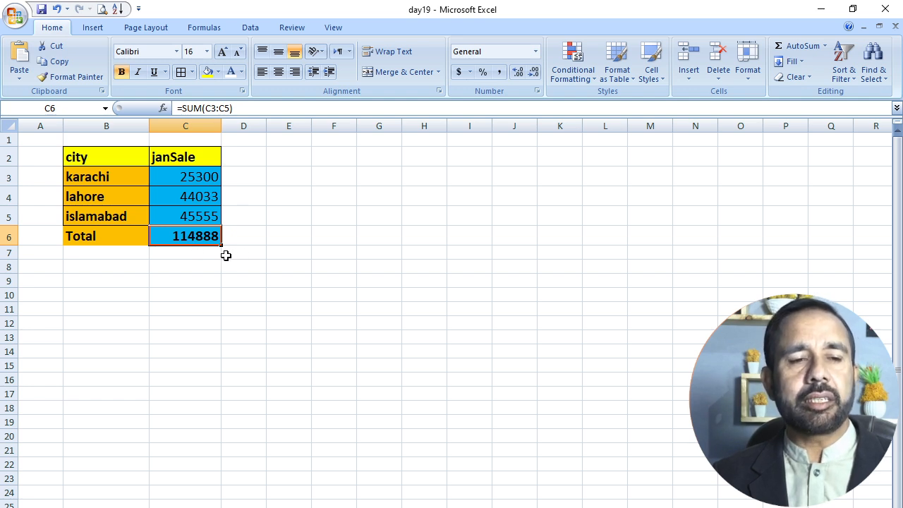
# With karachi's sales cell C3 selected, open the Scenario Manager and delete the existing feb2024 scenario
pyautogui.click(196, 176)
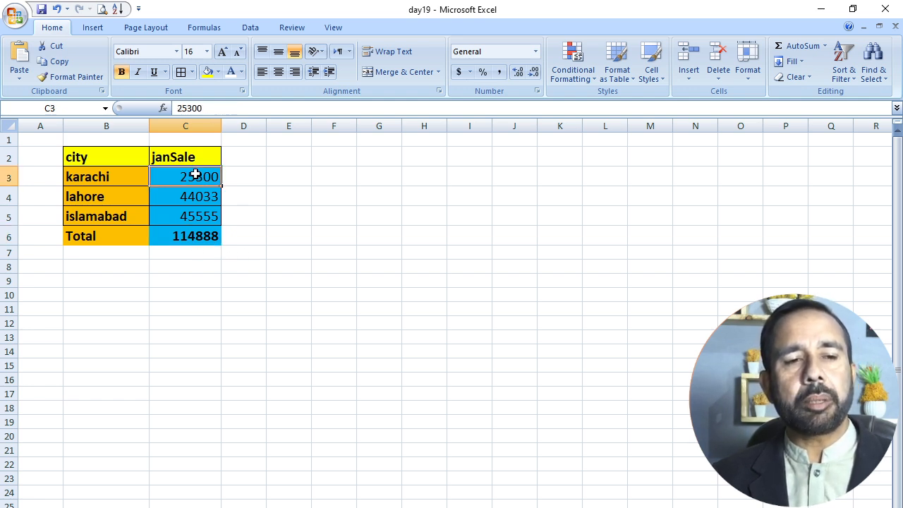
pyautogui.click(252, 25)
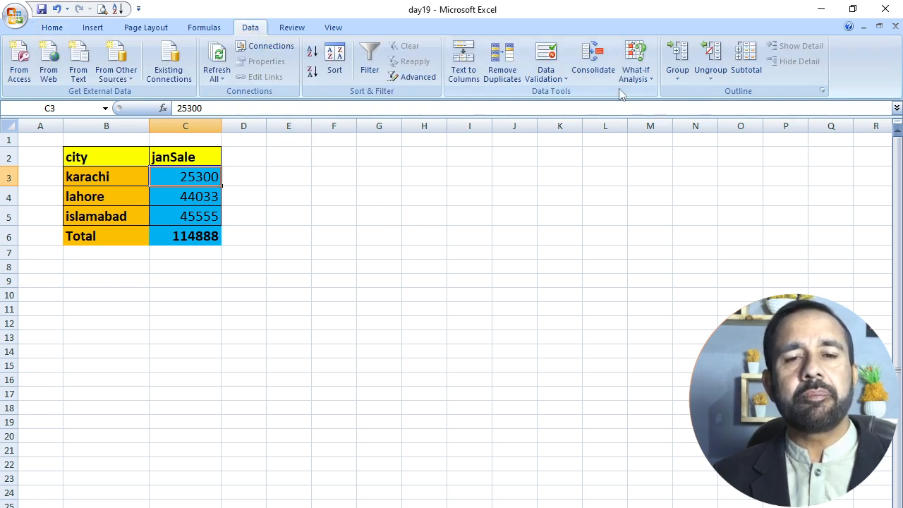
pyautogui.click(637, 77)
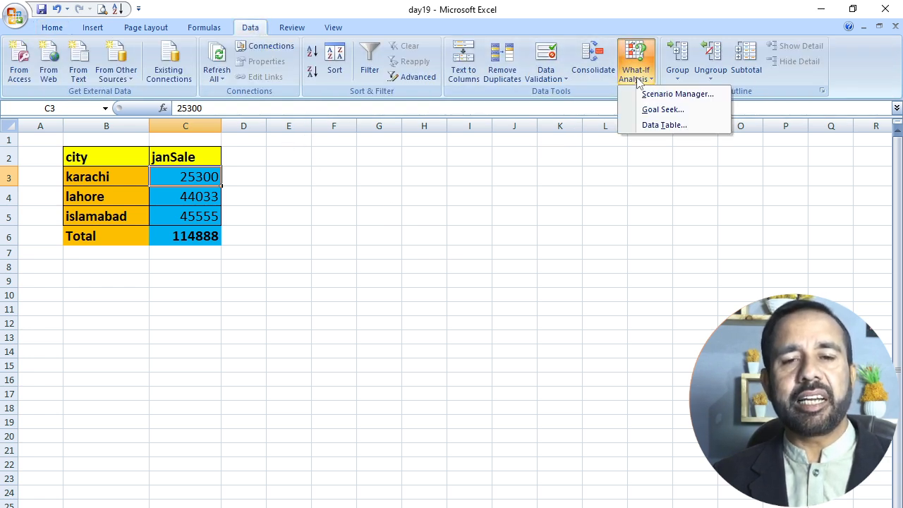
pyautogui.click(667, 95)
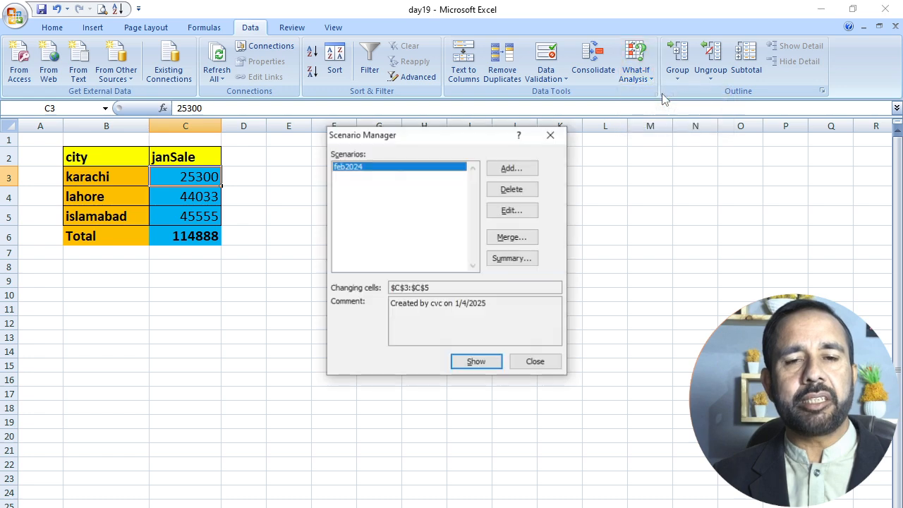
pyautogui.moveTo(447, 142); pyautogui.dragTo(321, 134)
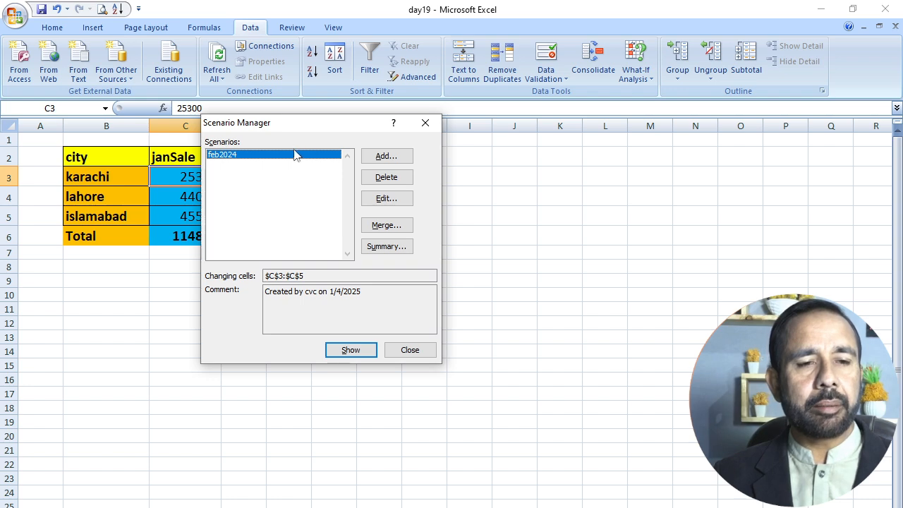
pyautogui.moveTo(295, 127); pyautogui.dragTo(279, 161)
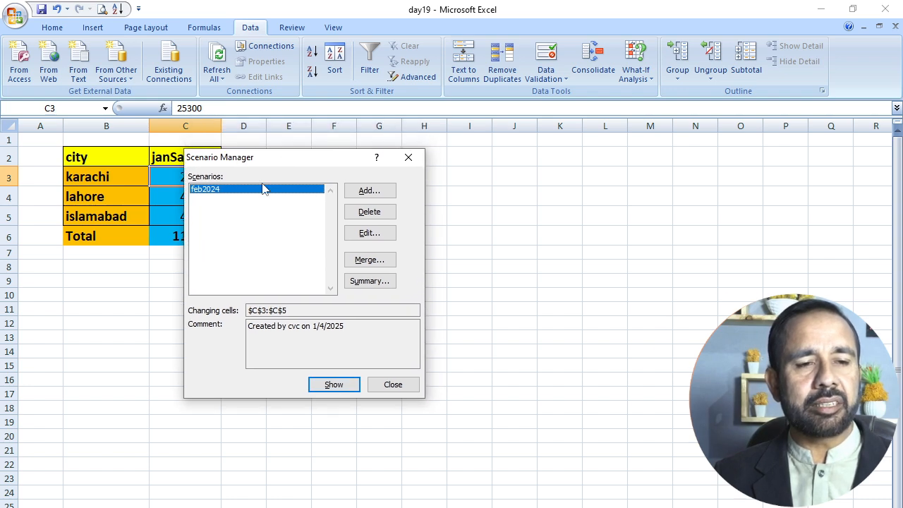
pyautogui.click(381, 213)
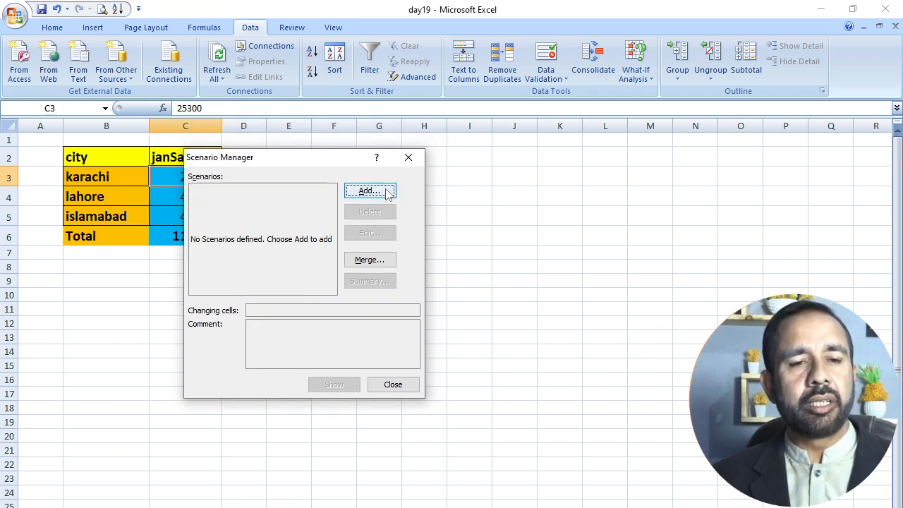
# Start adding a new scenario and name it "Feb24sale"
pyautogui.click(383, 190)
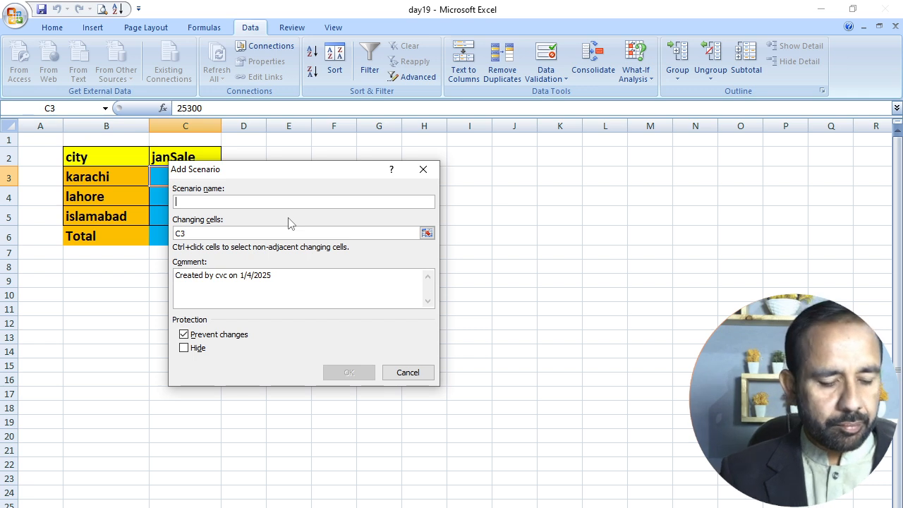
pyautogui.write('Feb')
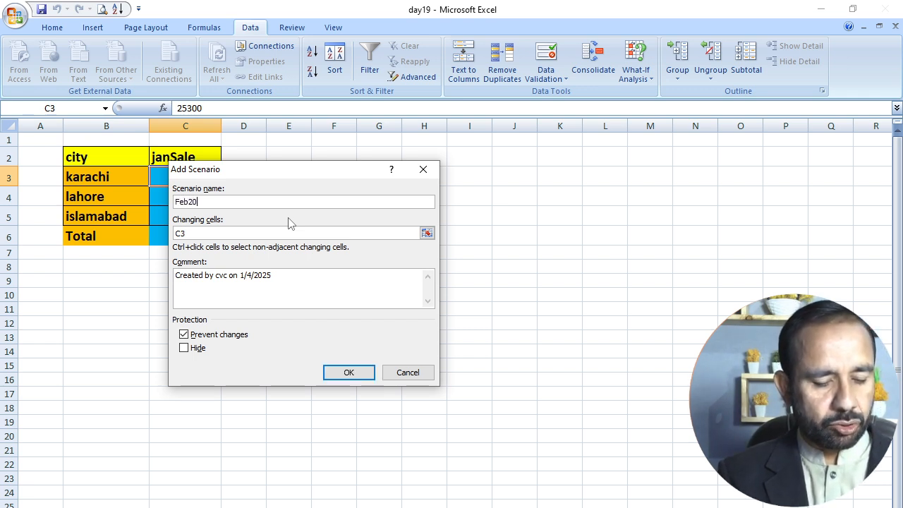
pyautogui.write('2024')
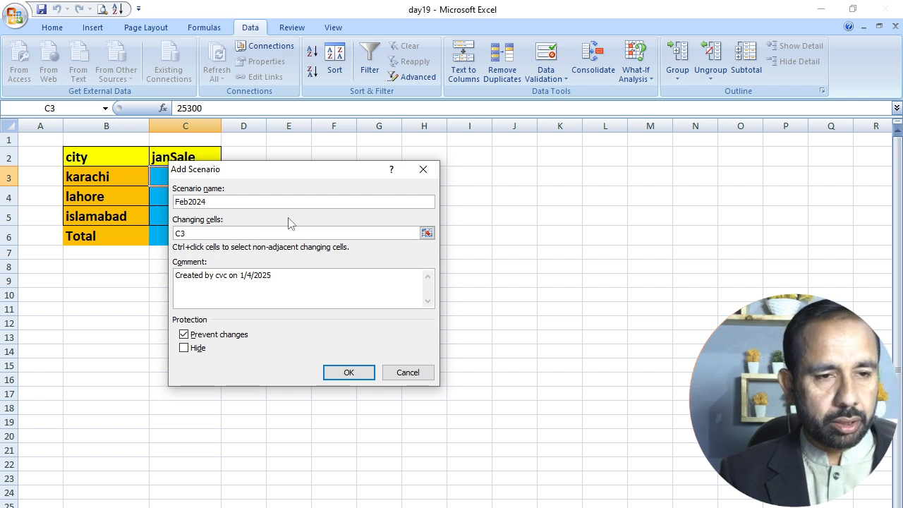
pyautogui.write('4')
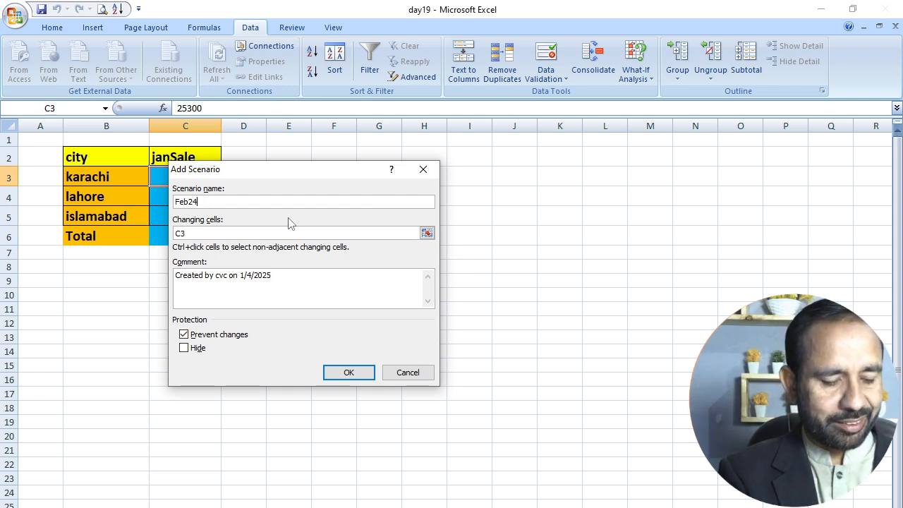
pyautogui.write('sale')
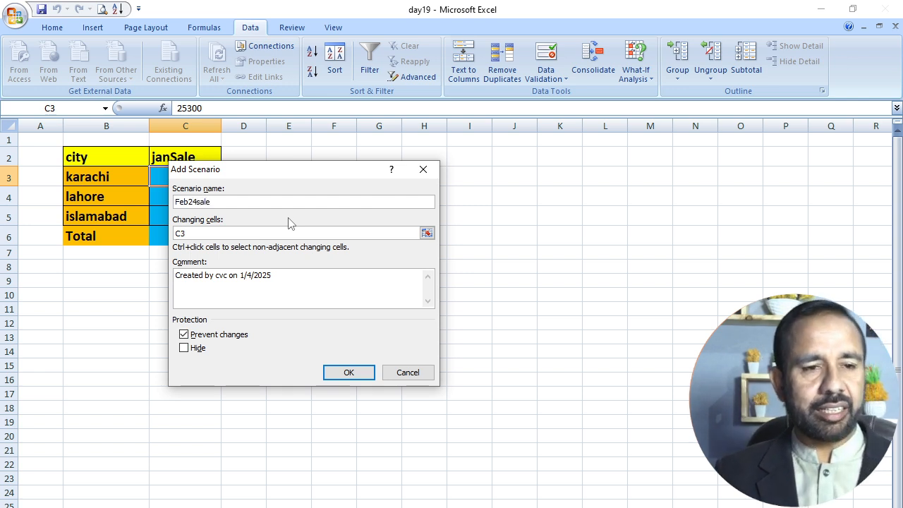
# Set the new scenario's changing cells to the three city sales, $C$3:$C$5
pyautogui.moveTo(268, 174); pyautogui.dragTo(306, 175)
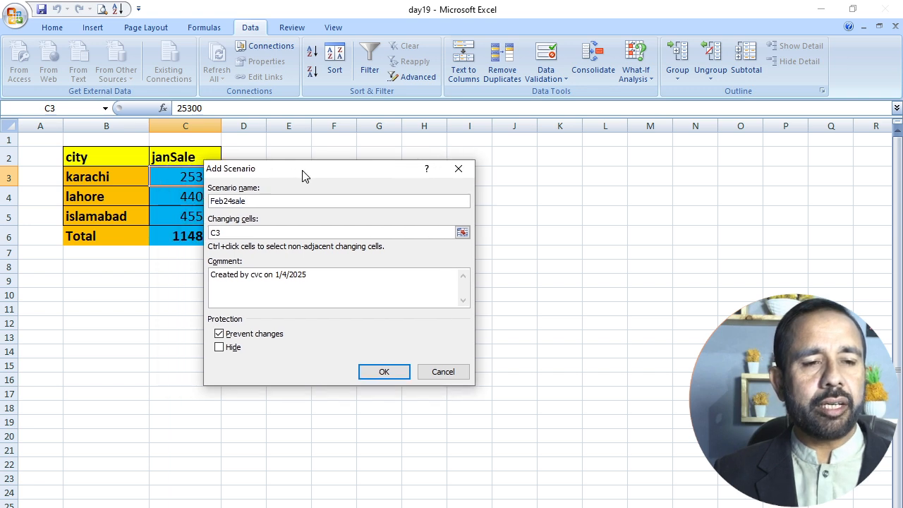
pyautogui.click(253, 232)
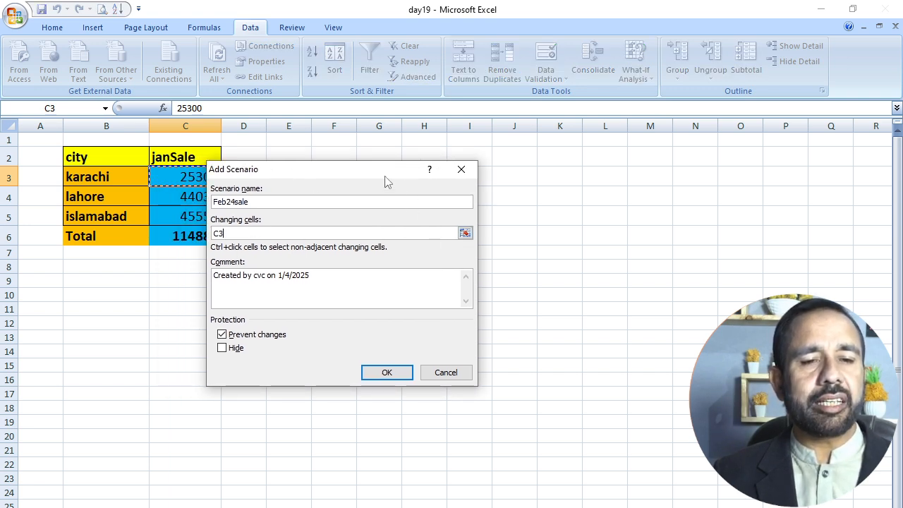
pyautogui.moveTo(381, 174); pyautogui.dragTo(247, 284)
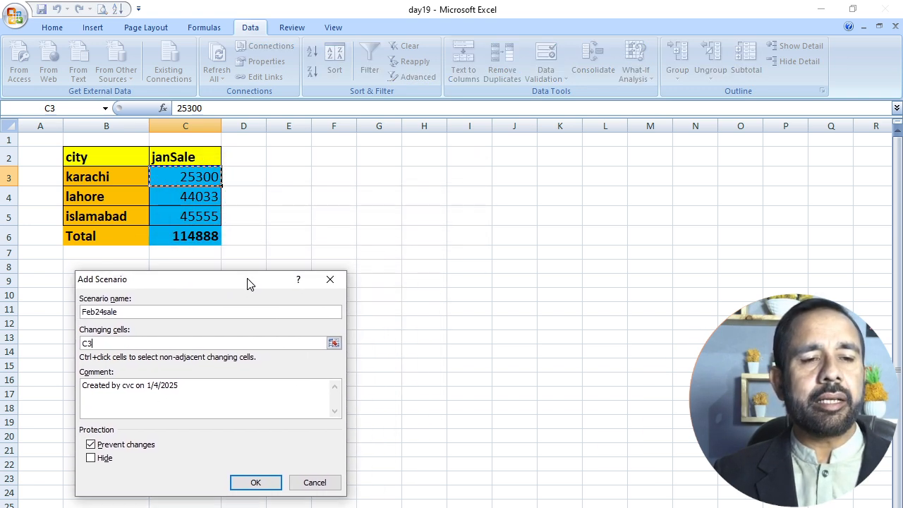
pyautogui.click(331, 344)
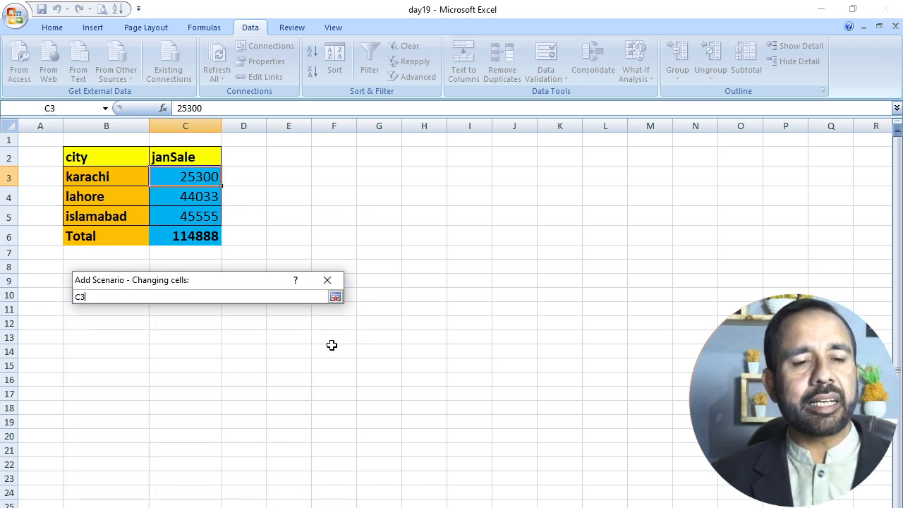
pyautogui.moveTo(169, 179); pyautogui.dragTo(174, 217)
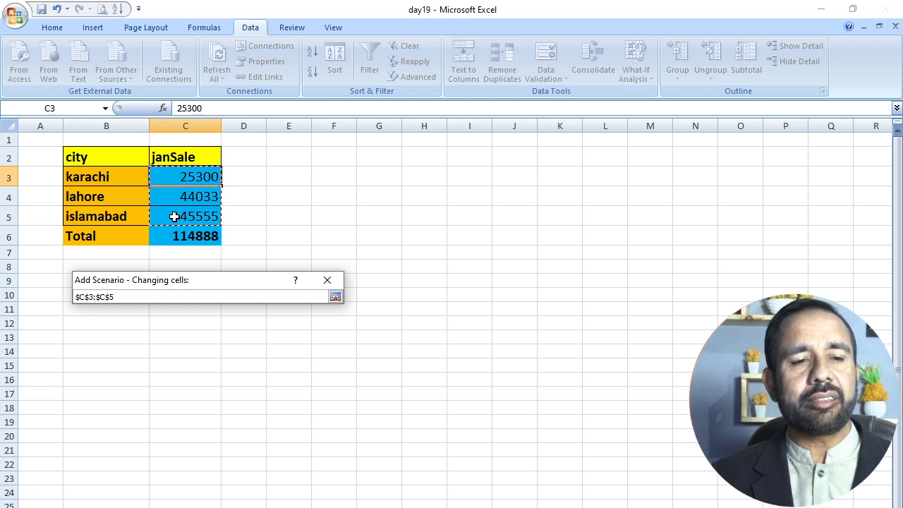
pyautogui.click(335, 297)
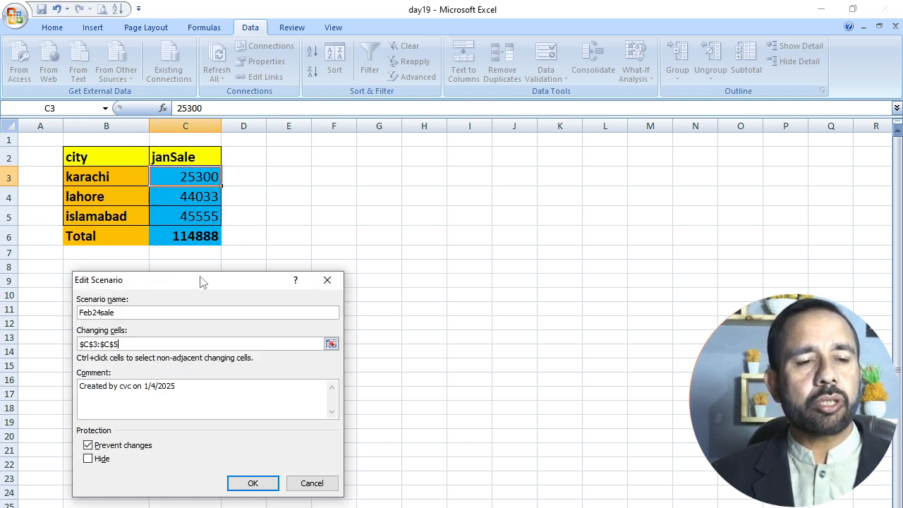
# Change the scenario comment to "Created by Comtech mentor" and proceed to the scenario values
pyautogui.moveTo(202, 282); pyautogui.dragTo(271, 157)
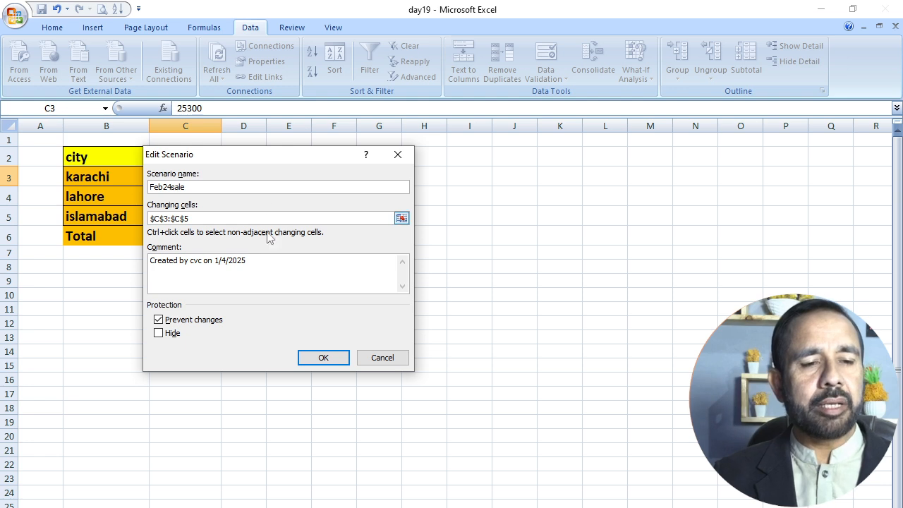
pyautogui.moveTo(258, 265); pyautogui.dragTo(190, 262)
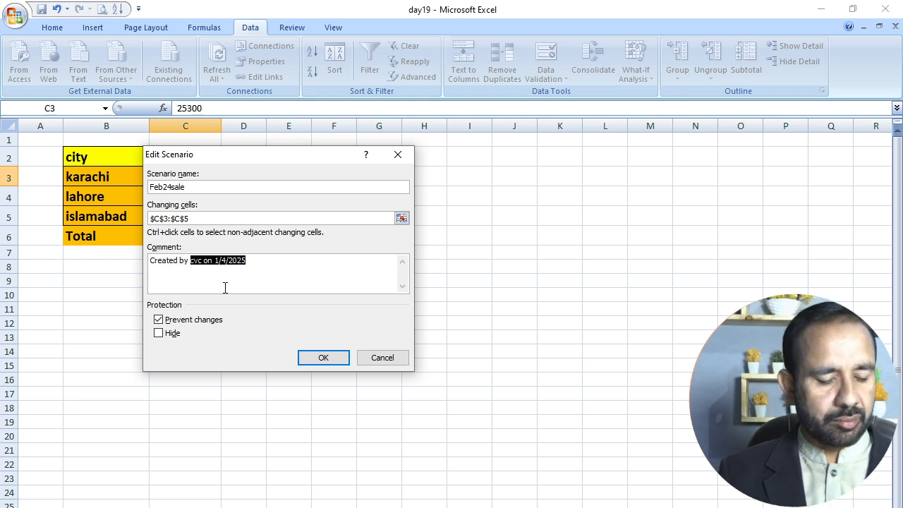
pyautogui.write('Cimtech')
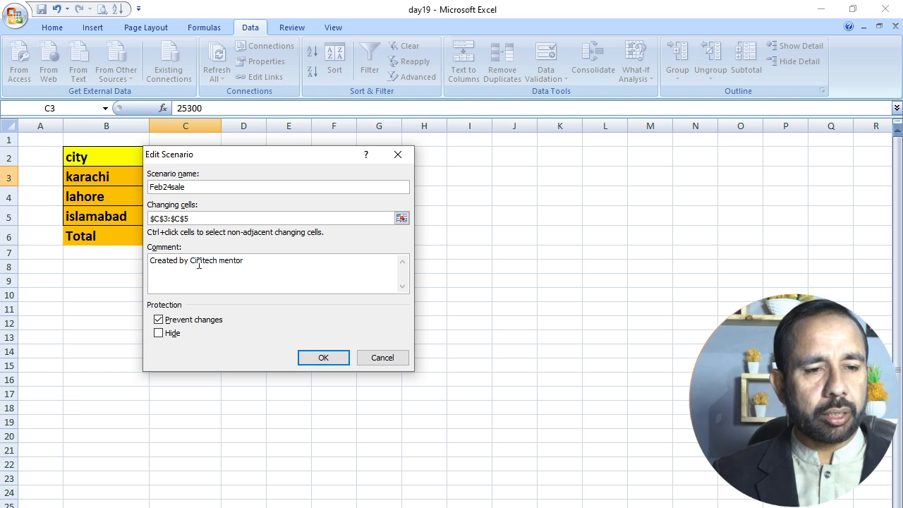
pyautogui.press('BackSpace')
pyautogui.write('o')
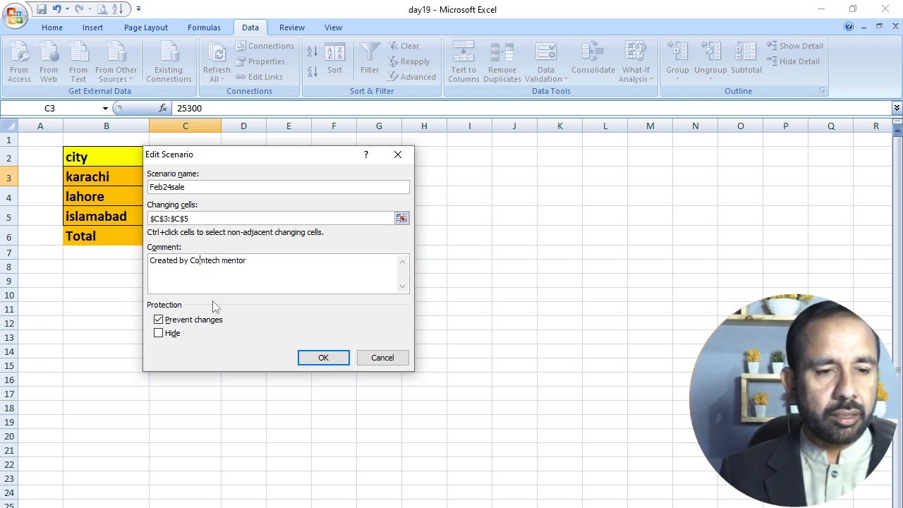
pyautogui.click(323, 356)
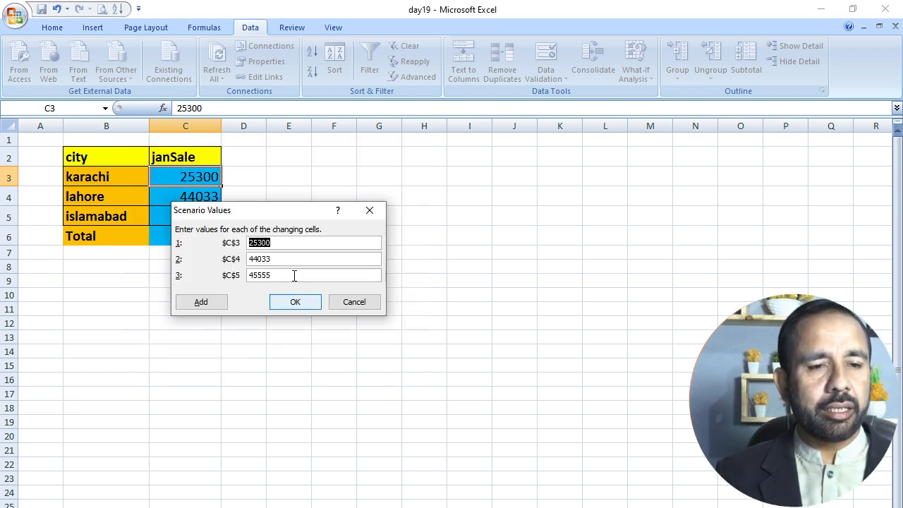
# Enter the scenario value for $C$3 as a 5% increase, =(25300*5%)+25300
pyautogui.moveTo(275, 213); pyautogui.dragTo(302, 263)
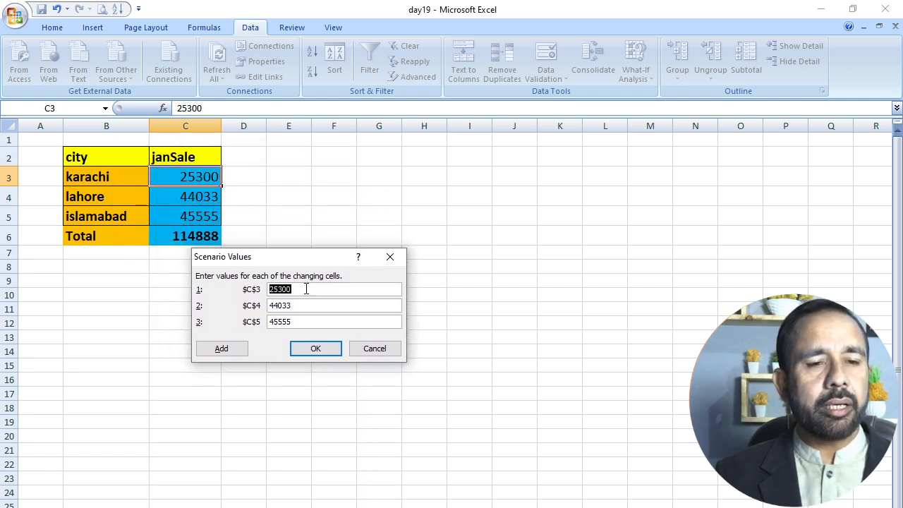
pyautogui.click(306, 289)
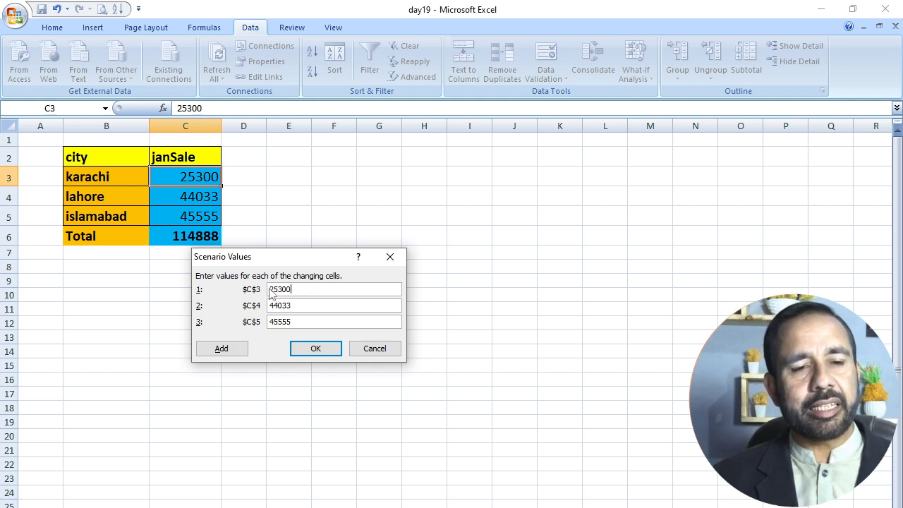
pyautogui.click(271, 289)
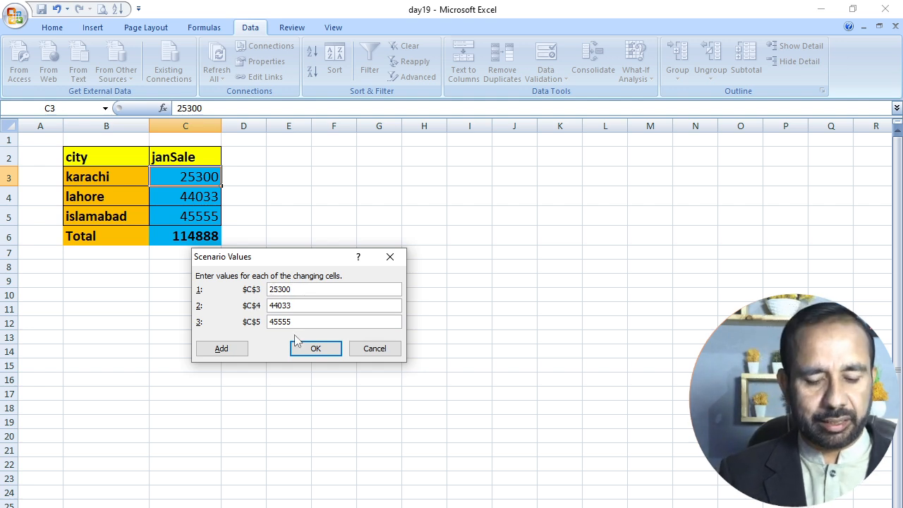
pyautogui.write('=')
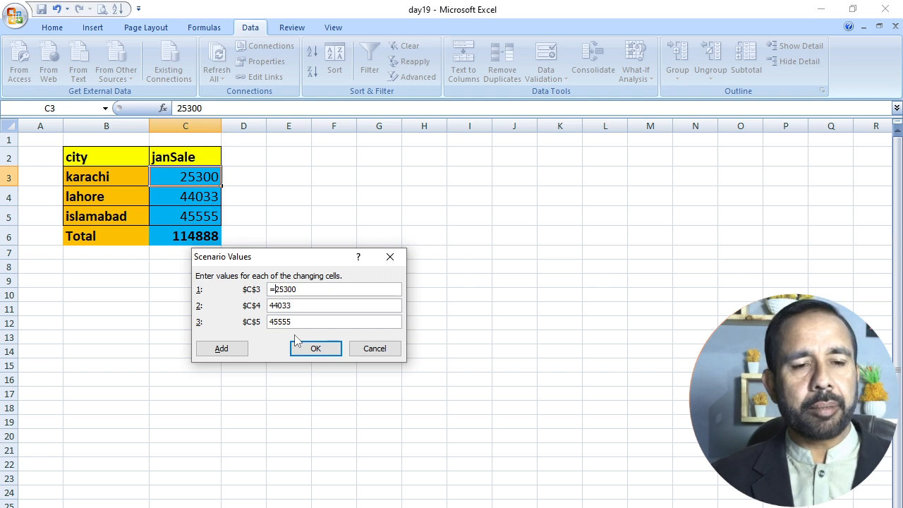
pyautogui.press('End')
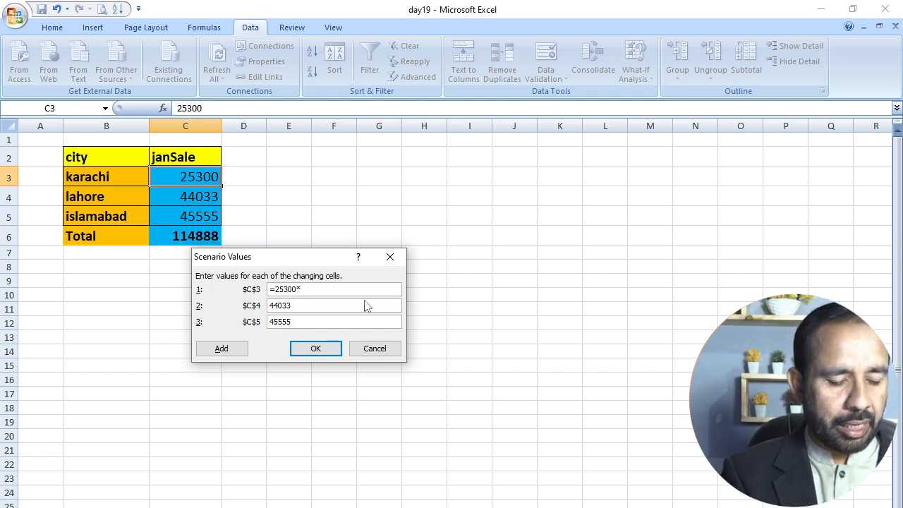
pyautogui.write('*5')
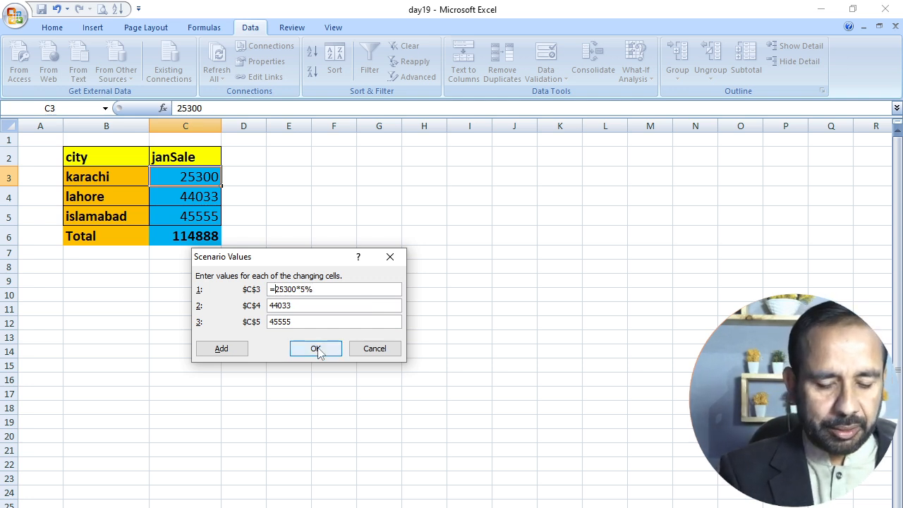
pyautogui.write('(')
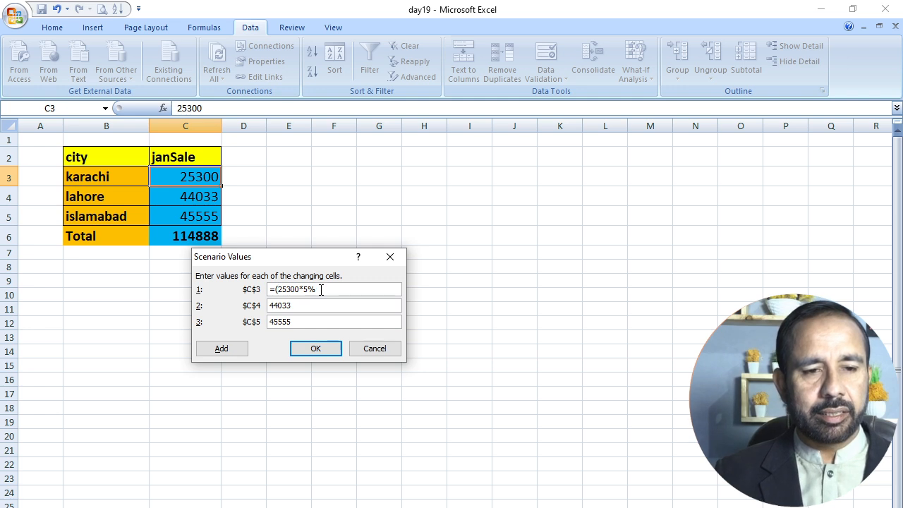
pyautogui.write(')')
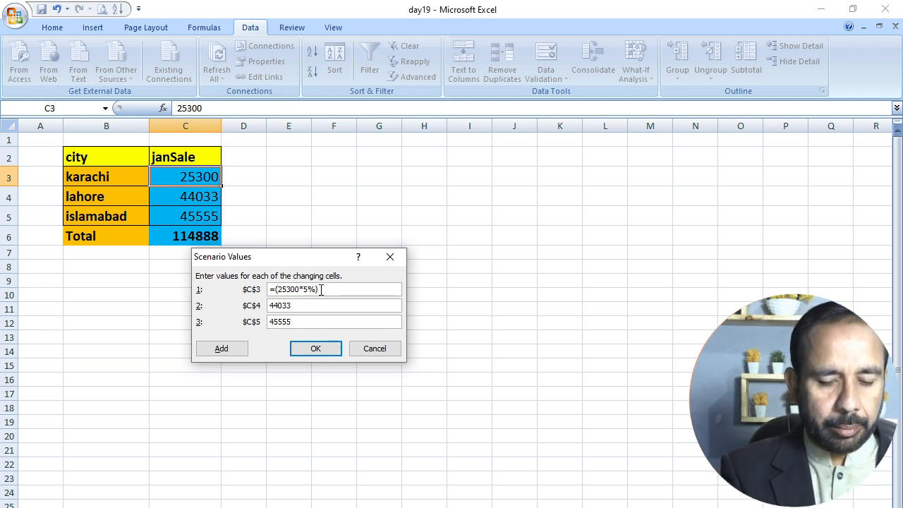
pyautogui.write('+25300')
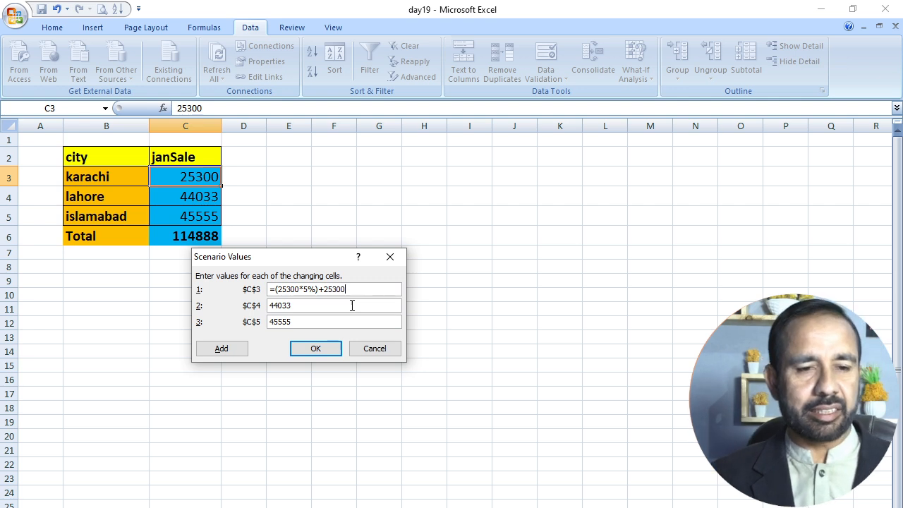
# Copy the $C$3 formula =(25300*5%)+25300 over the scenario values of $C$4 and $C$5
pyautogui.moveTo(353, 289); pyautogui.dragTo(269, 289)
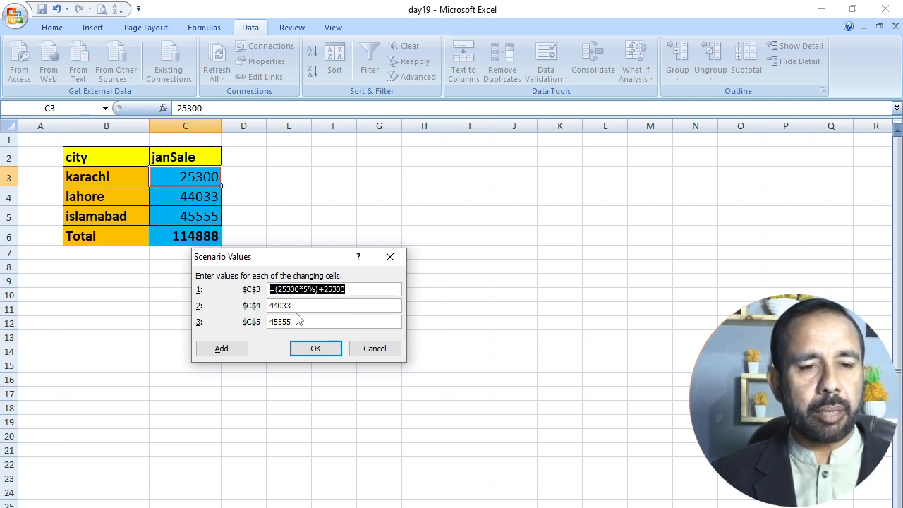
pyautogui.rightClick(305, 289)
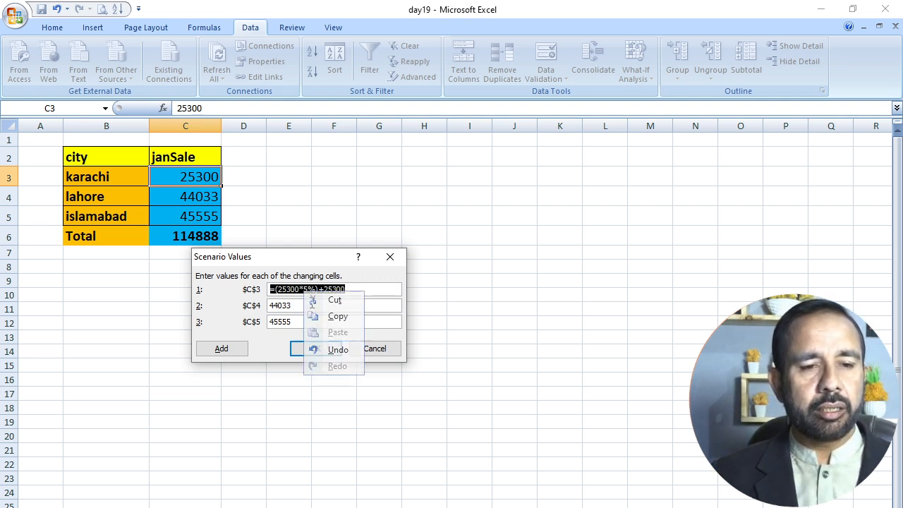
pyautogui.click(318, 319)
pyautogui.doubleClick(312, 304)
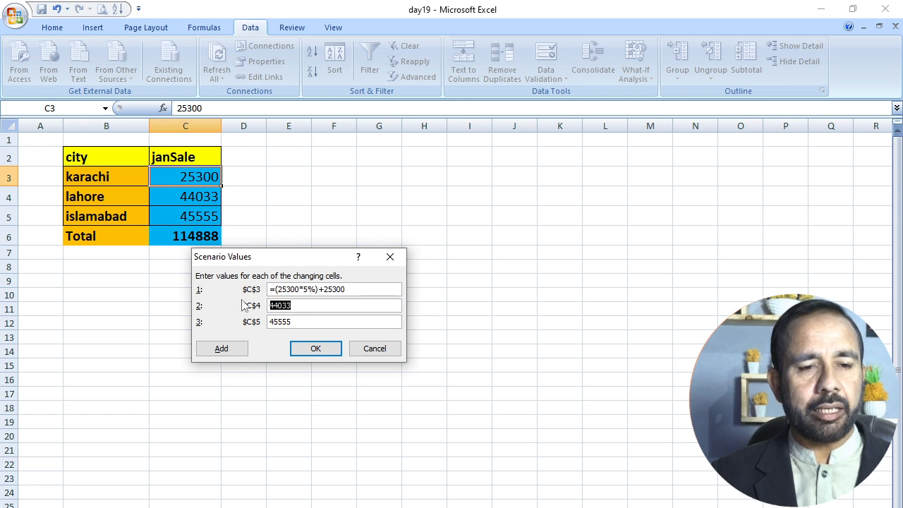
pyautogui.hotkey('ctrl', 'v')
pyautogui.doubleClick(295, 322)
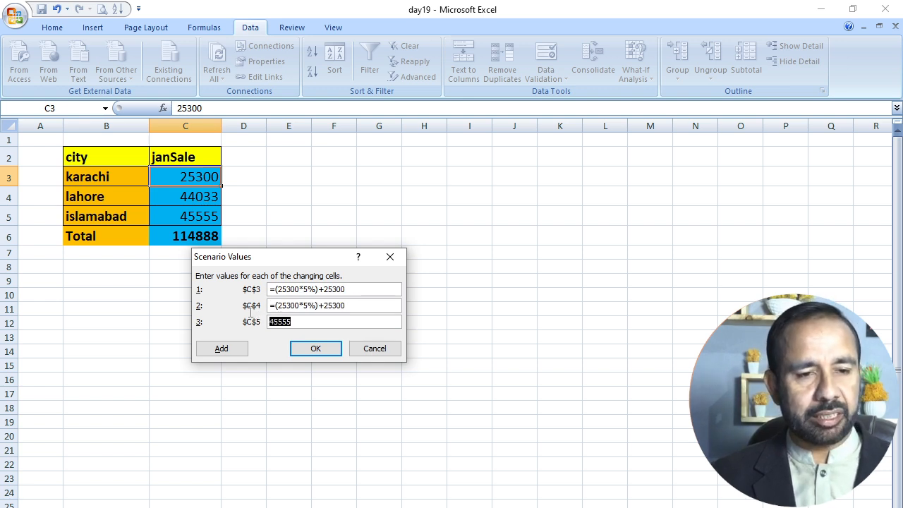
pyautogui.hotkey('ctrl', 'v')
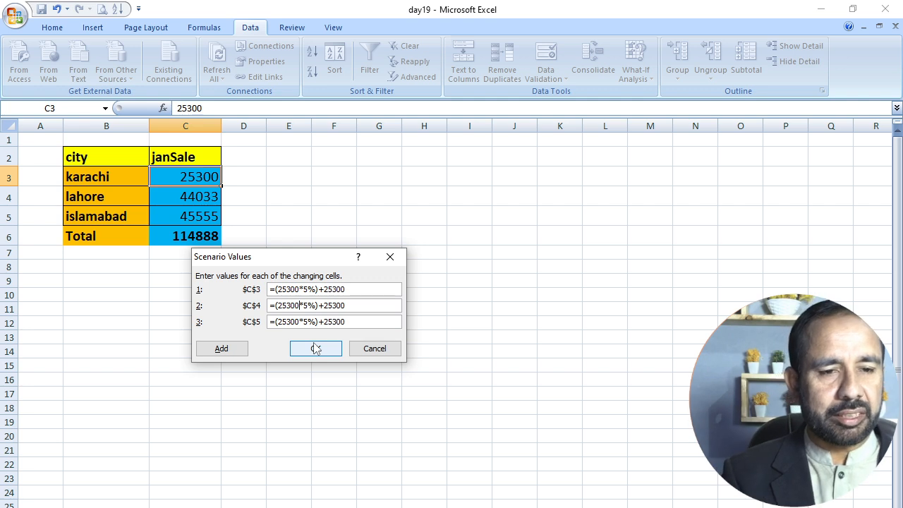
# Adapt the $C$4 scenario value to lahore's sales, giving =(44033*5%)+44033
pyautogui.press('BackSpace')
pyautogui.press('BackSpace')
pyautogui.press('BackSpace')
pyautogui.press('BackSpace')
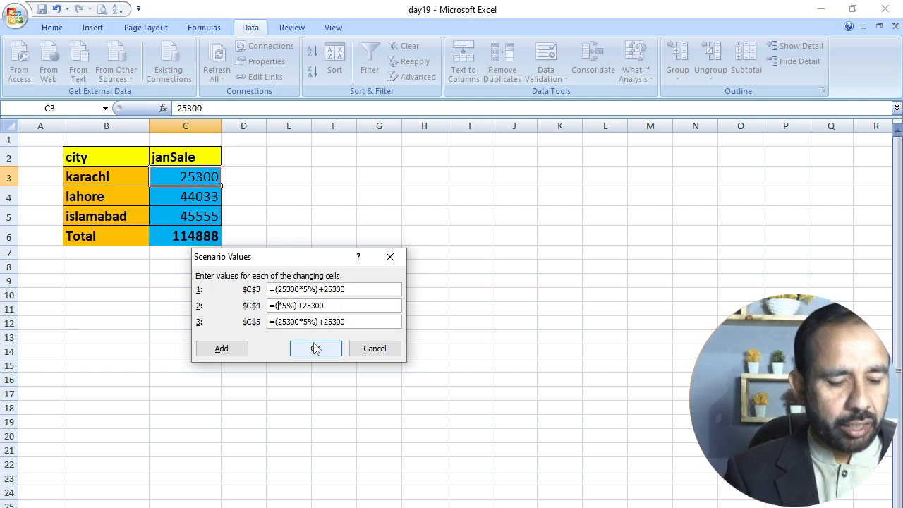
pyautogui.write('440')
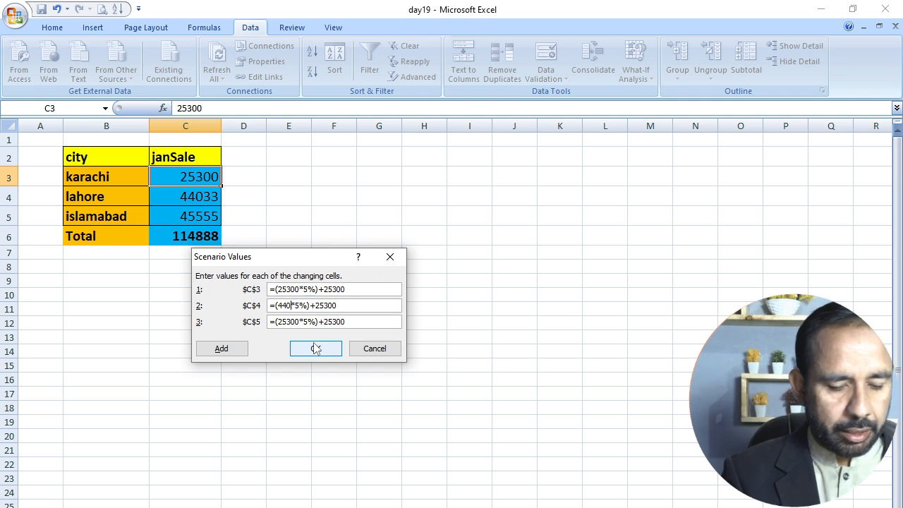
pyautogui.write('33')
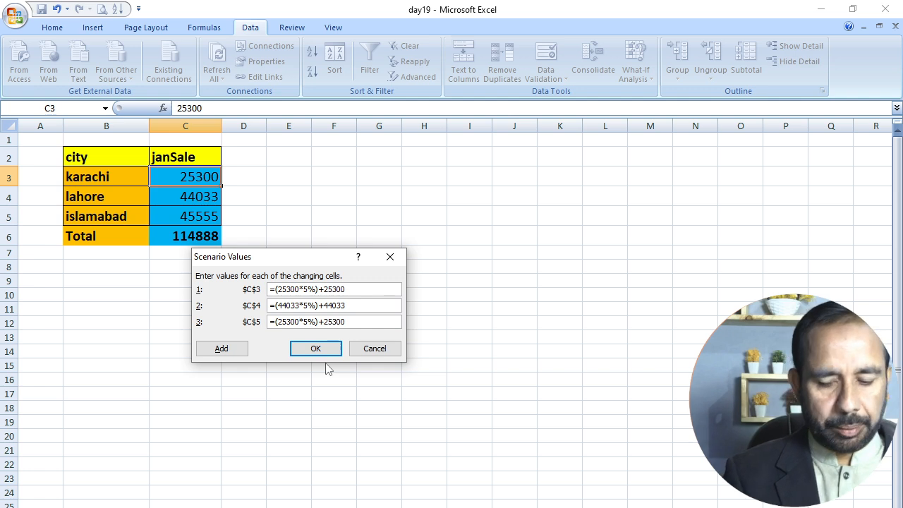
# Adapt the $C$5 scenario value to islamabad's sales, =(45555*5%)+45555, and save the scenario with its values
pyautogui.press('BackSpace')
pyautogui.press('BackSpace')
pyautogui.press('BackSpace')
pyautogui.press('BackSpace')
pyautogui.press('BackSpace')
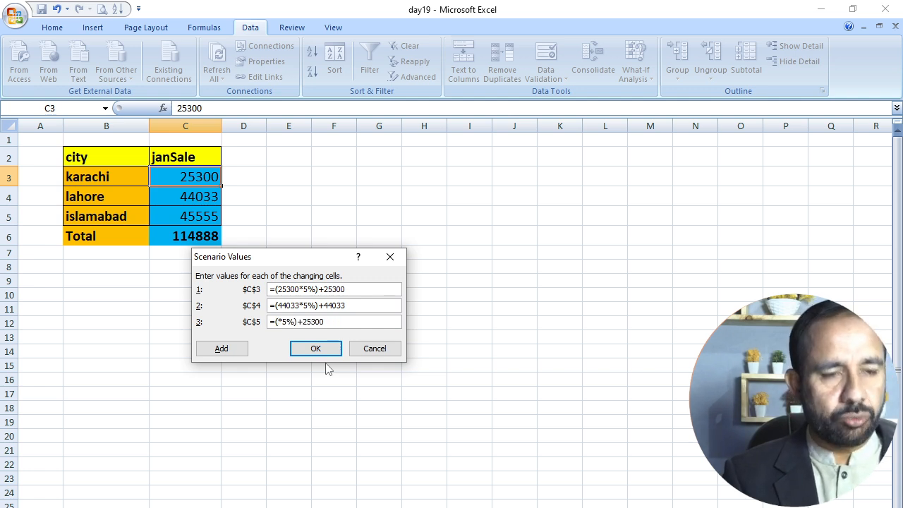
pyautogui.write('45')
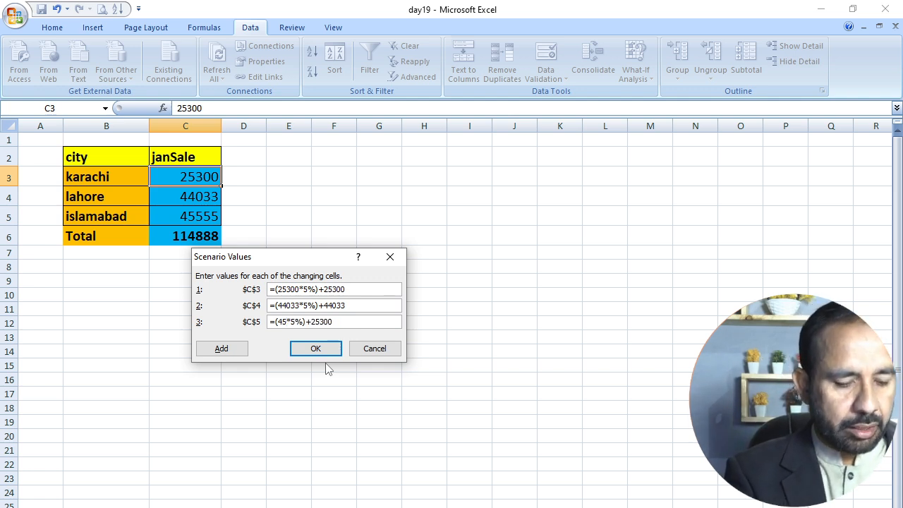
pyautogui.write('555*5%)+')
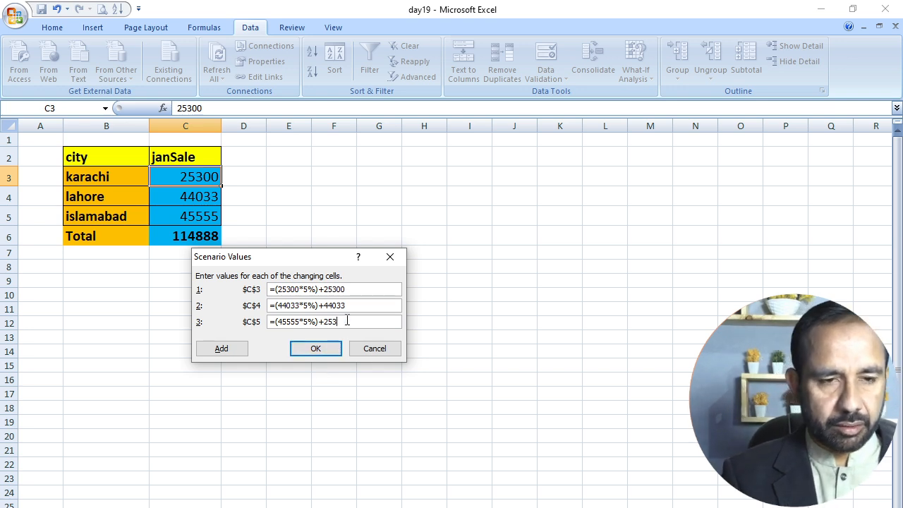
pyautogui.write('45555')
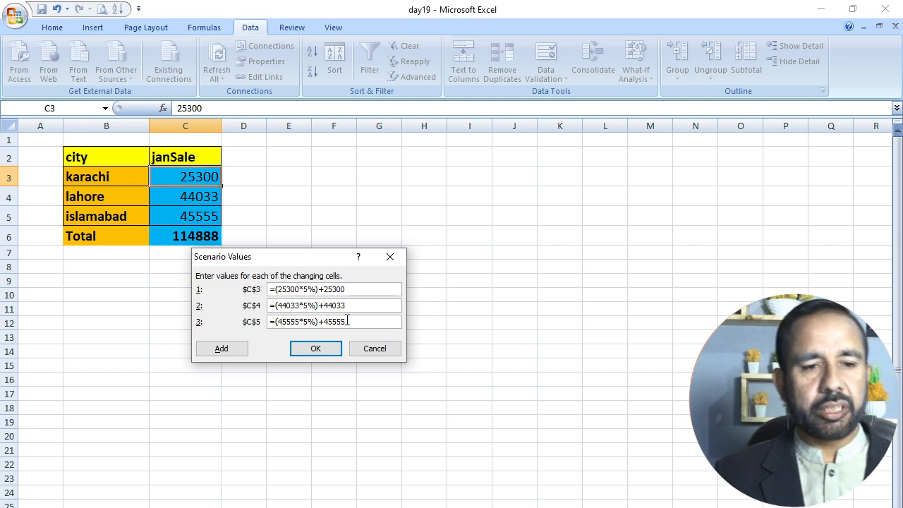
pyautogui.click(315, 348)
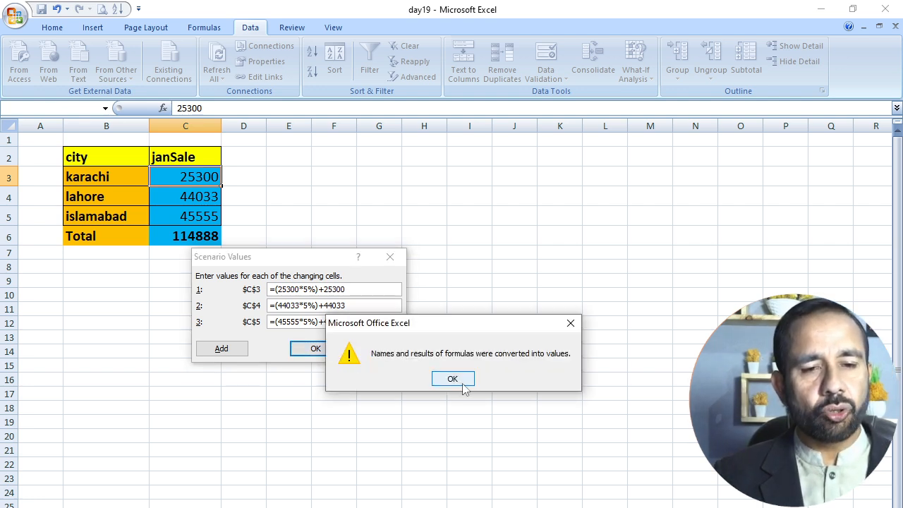
pyautogui.click(462, 383)
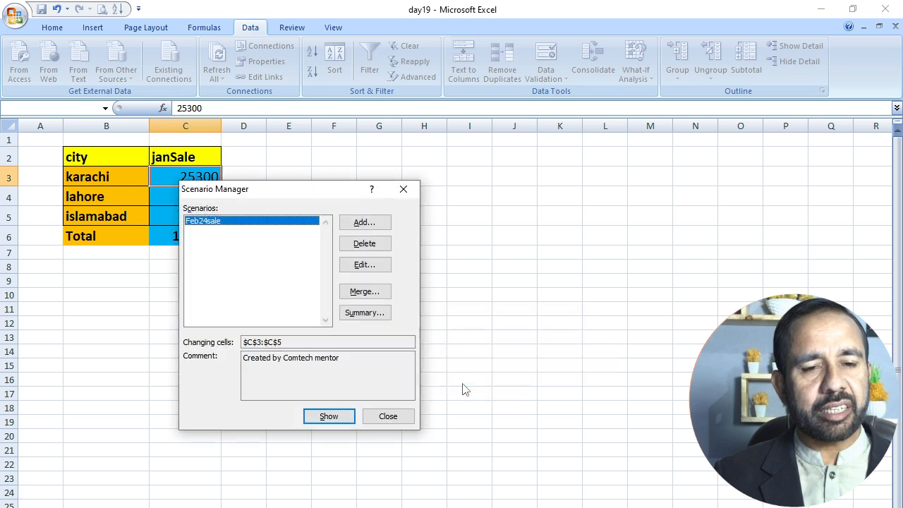
pyautogui.moveTo(298, 188); pyautogui.dragTo(388, 151)
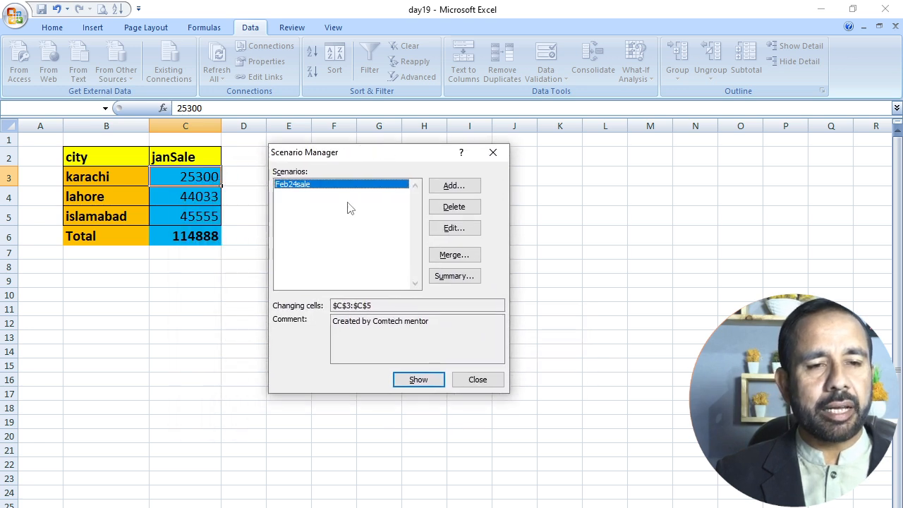
# Generate a scenario summary report with C6 as the result cell
pyautogui.click(452, 275)
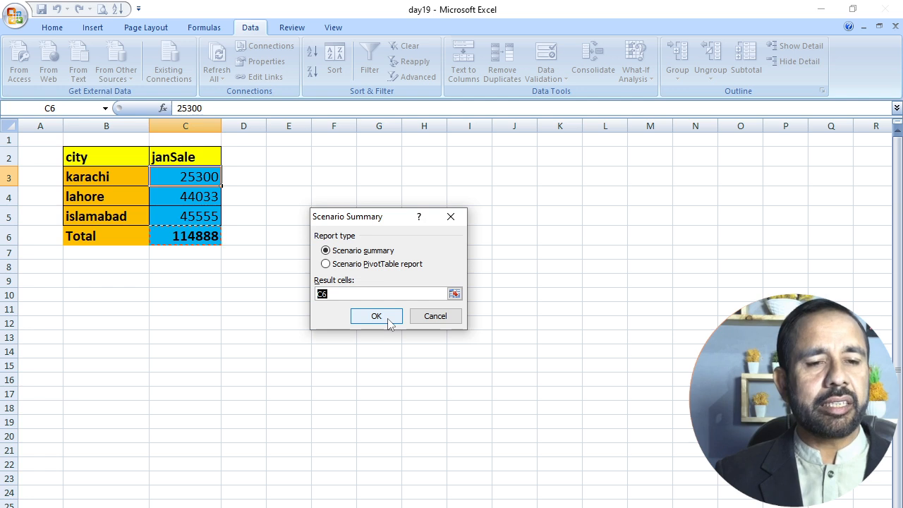
pyautogui.click(387, 321)
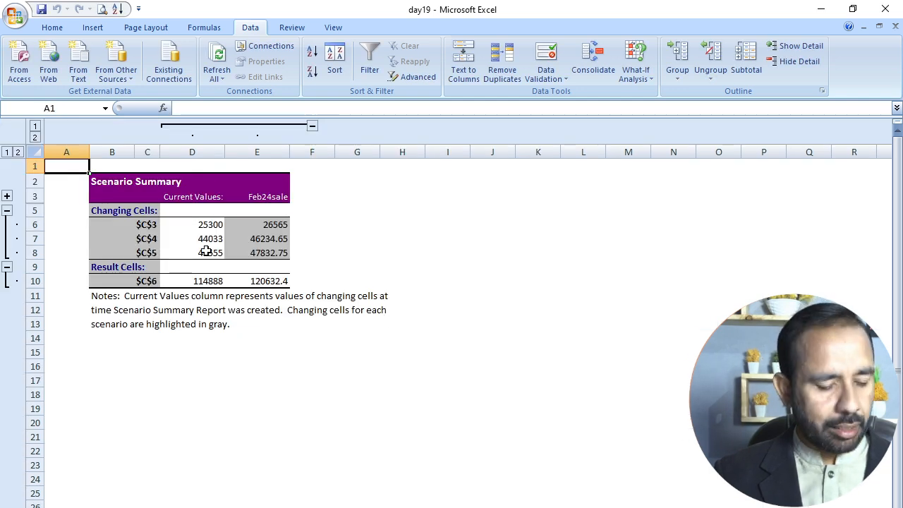
# Compare the current and Feb24sale values of the changing cells and the result cell in the scenario summary
pyautogui.press('alt')
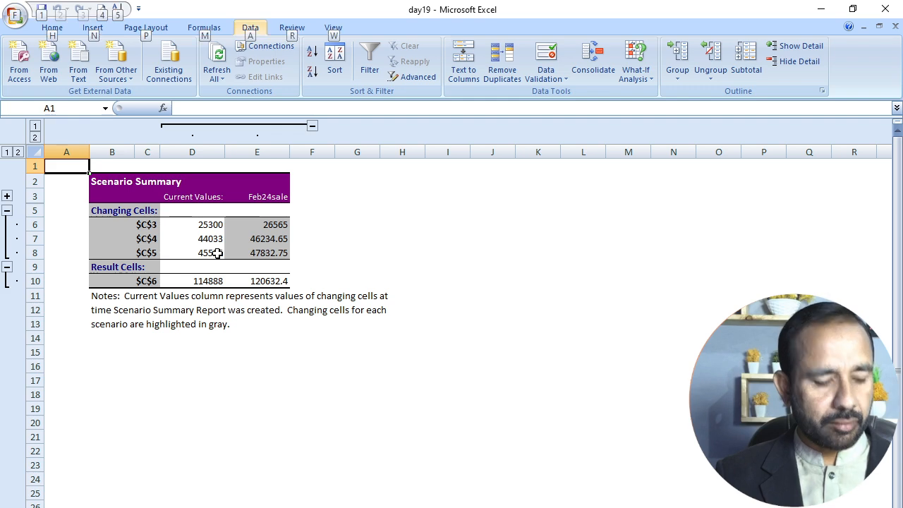
pyautogui.scroll(1, 216, 254)
pyautogui.scroll(2, 220, 262)
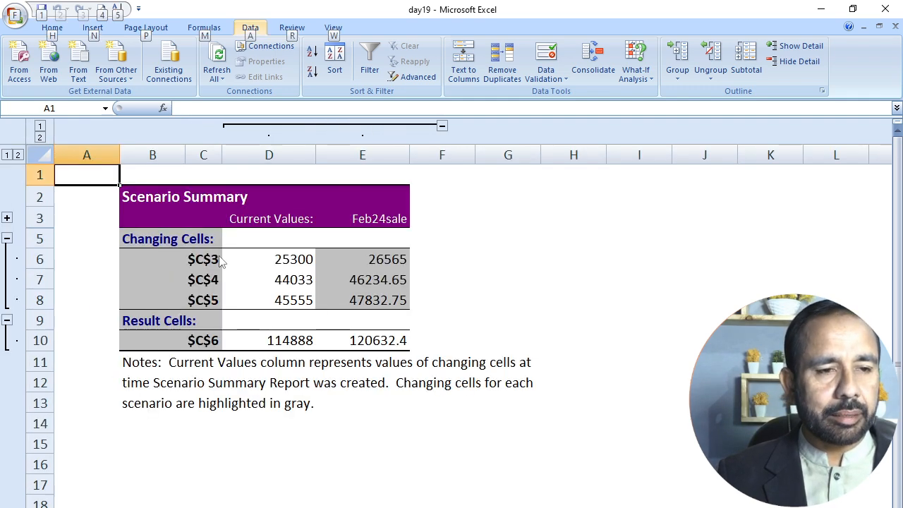
pyautogui.scroll(1, 220, 262)
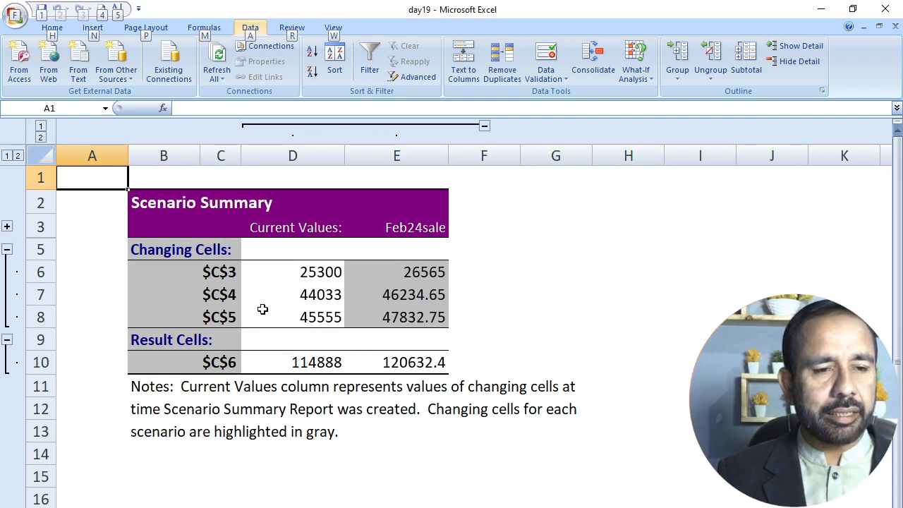
pyautogui.click(310, 279)
pyautogui.click(314, 292)
pyautogui.click(314, 317)
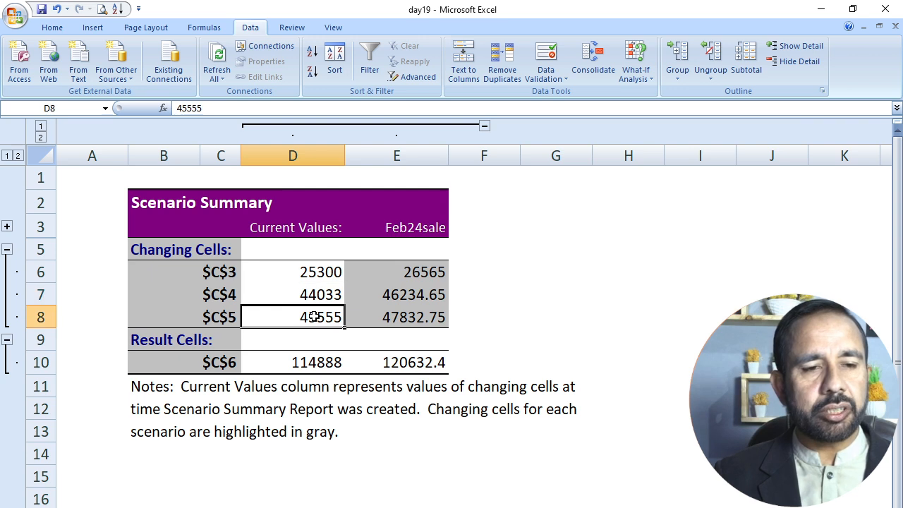
pyautogui.click(392, 275)
pyautogui.click(404, 301)
pyautogui.click(407, 319)
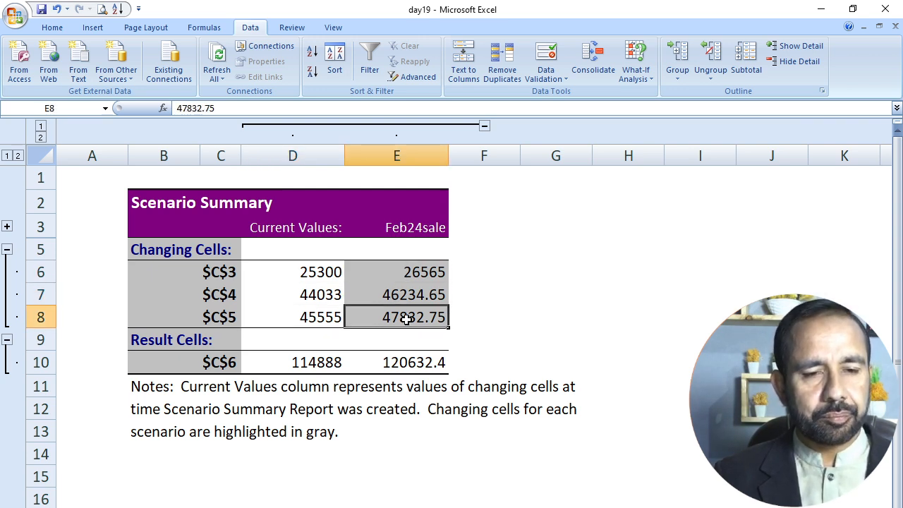
pyautogui.click(412, 276)
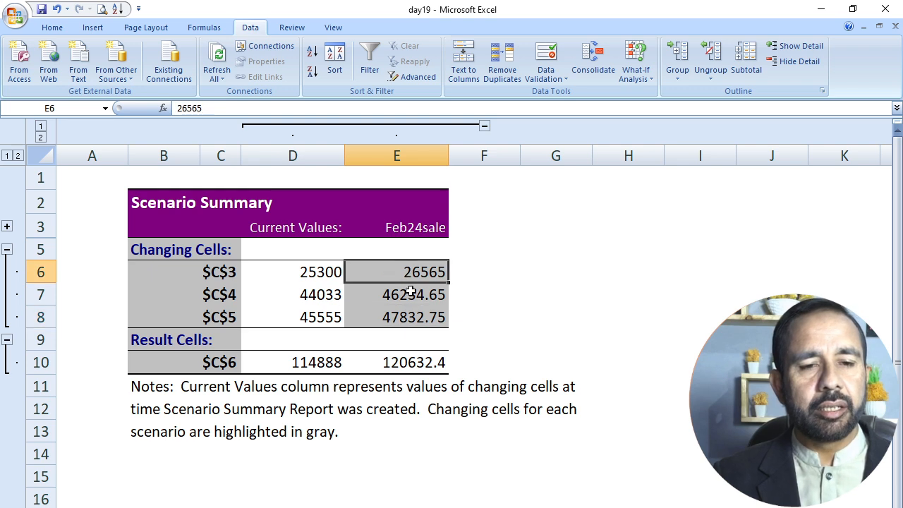
pyautogui.click(411, 296)
pyautogui.click(413, 319)
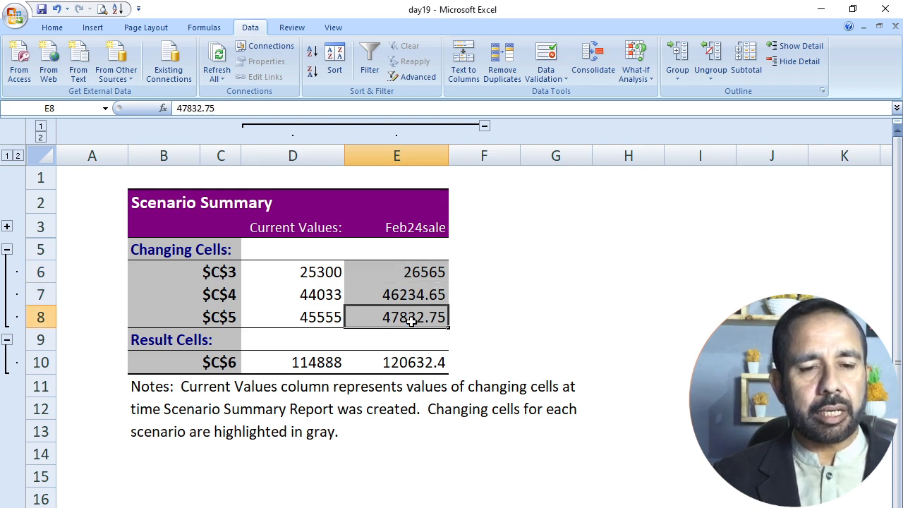
pyautogui.click(412, 275)
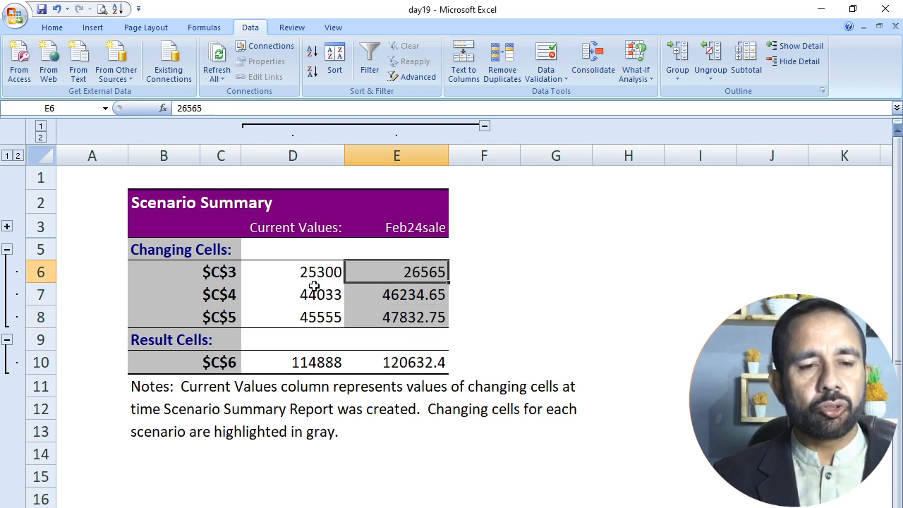
pyautogui.click(429, 294)
pyautogui.click(418, 319)
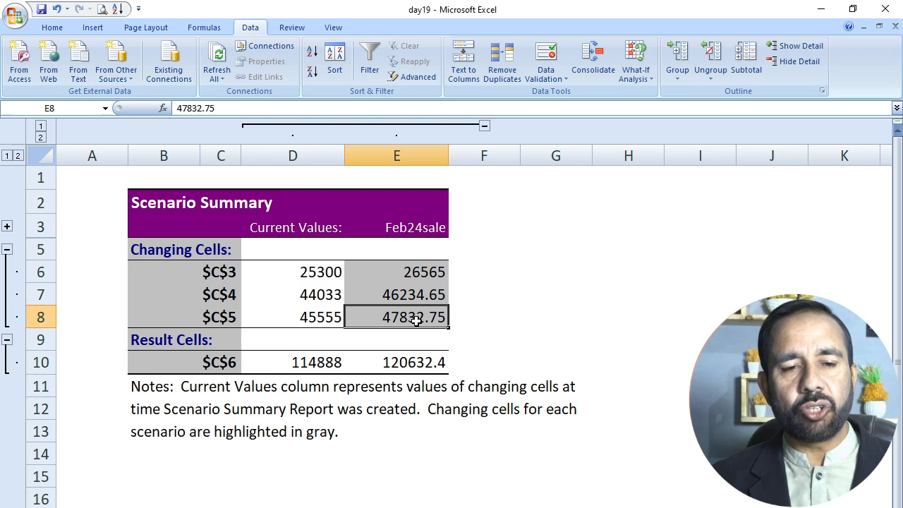
pyautogui.click(412, 277)
pyautogui.click(410, 295)
pyautogui.click(410, 318)
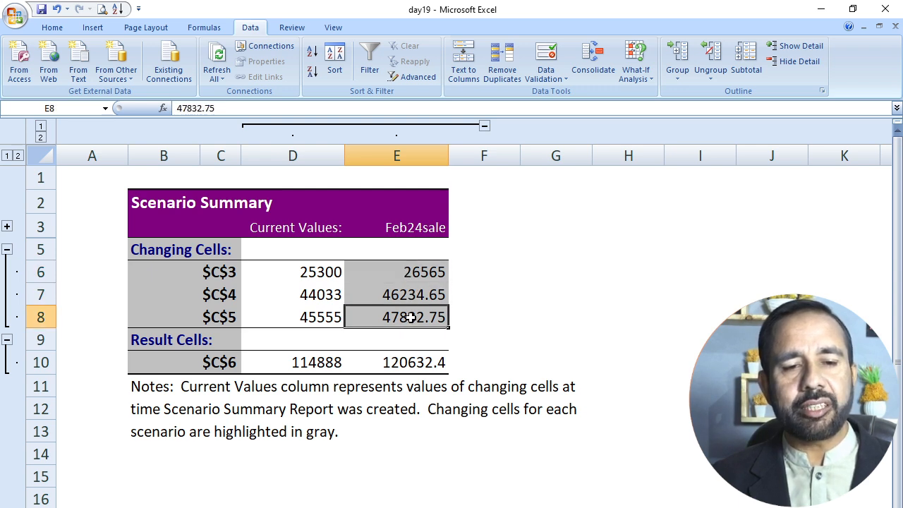
pyautogui.click(409, 275)
pyautogui.click(409, 297)
pyautogui.click(409, 318)
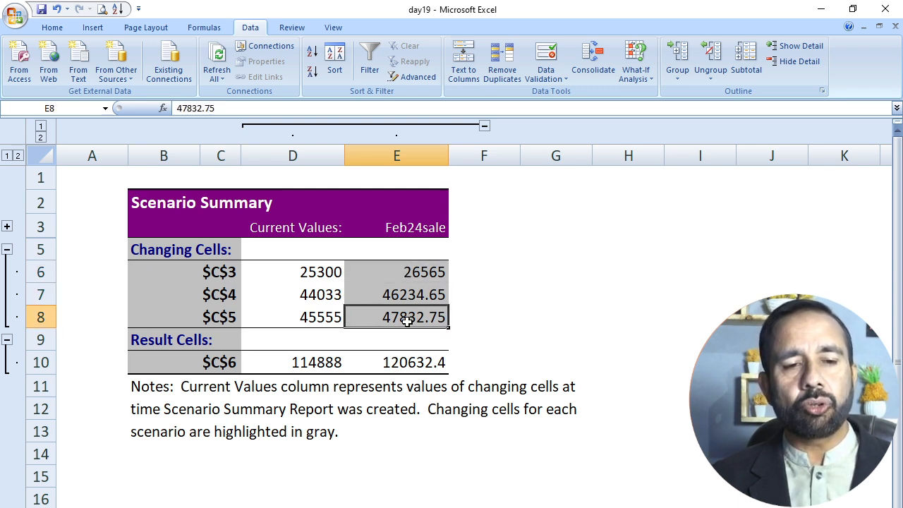
pyautogui.click(408, 365)
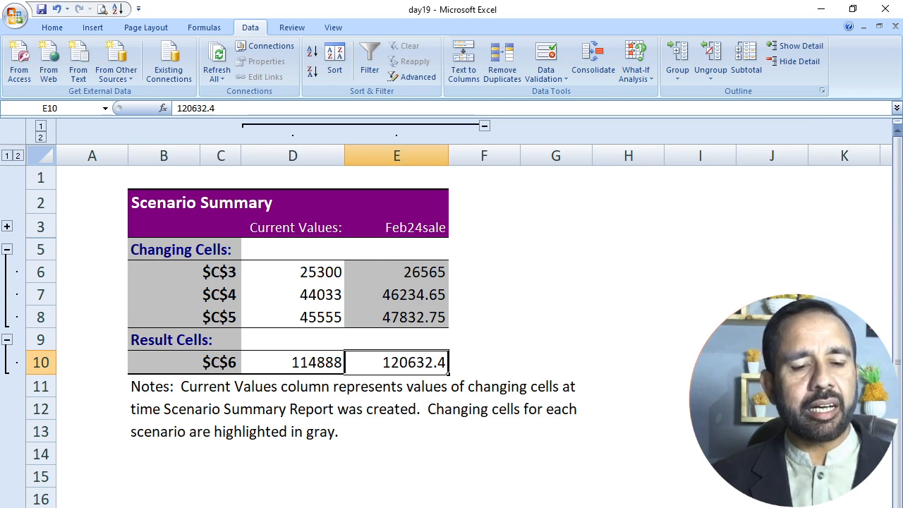
# Return to the city sales sheet and name karachi's sales cell C3 as karachi
pyautogui.click(173, 507)
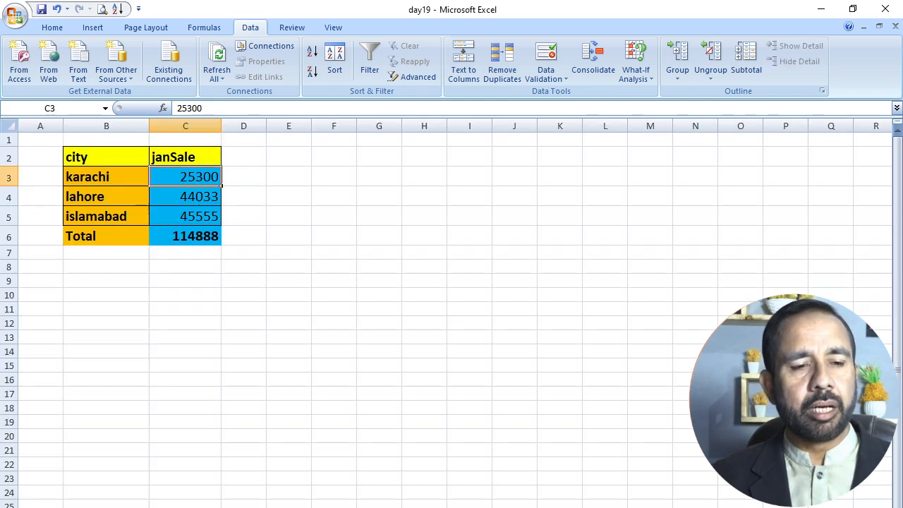
pyautogui.click(104, 178)
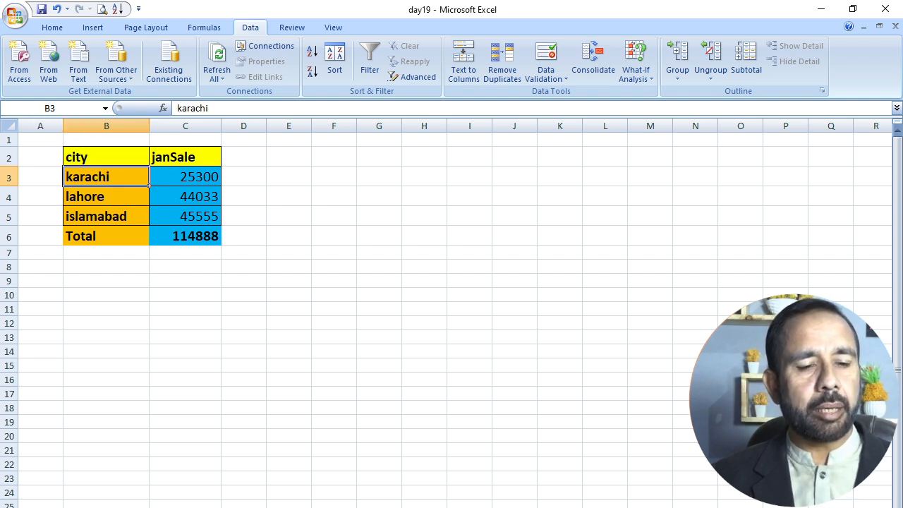
pyautogui.click(152, 506)
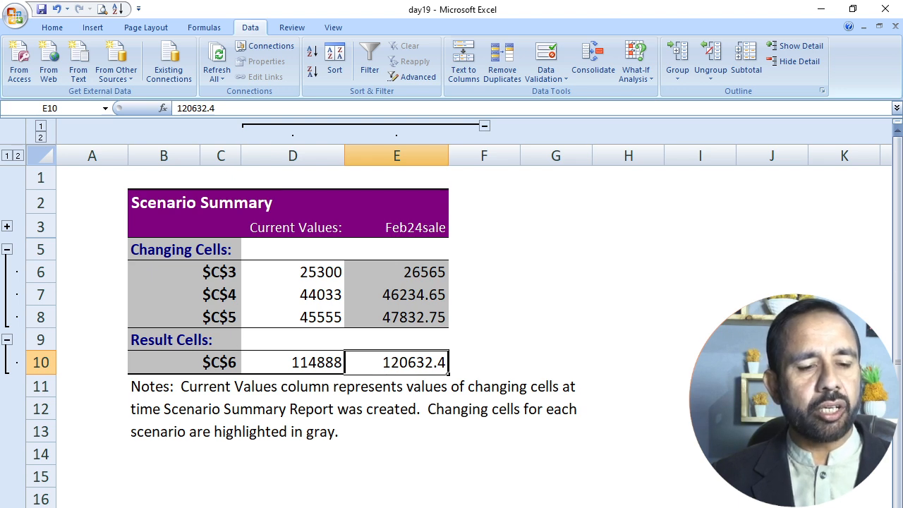
pyautogui.click(144, 506)
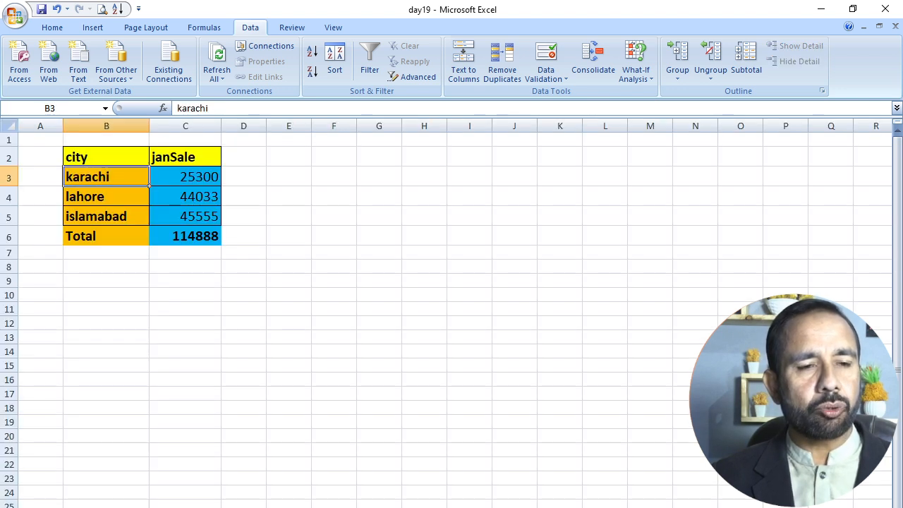
pyautogui.click(199, 182)
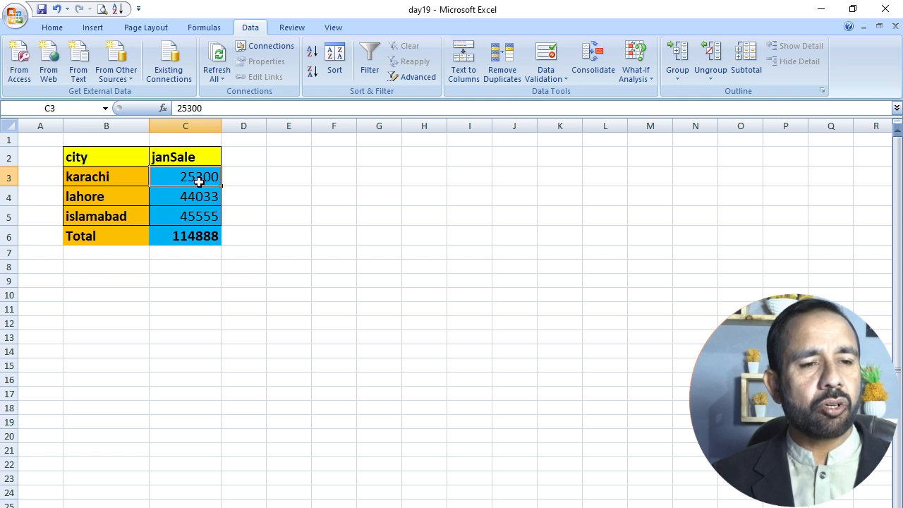
pyautogui.click(78, 108)
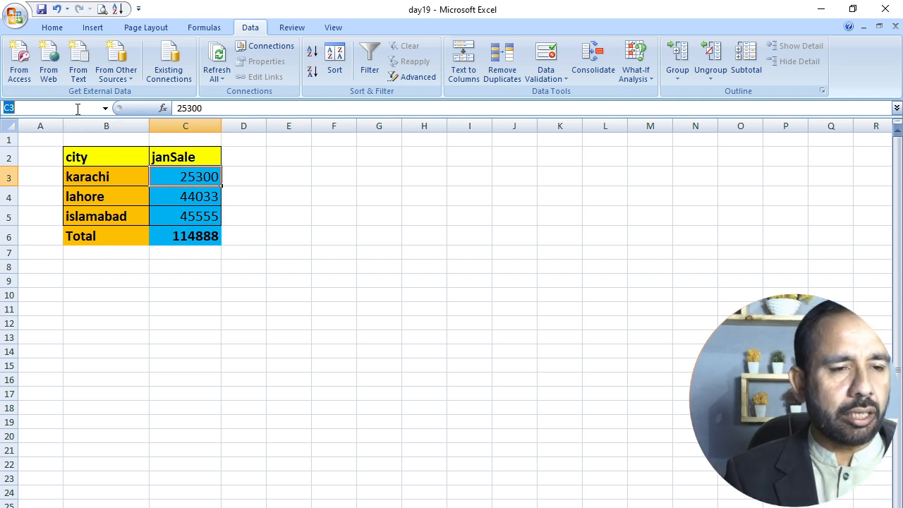
pyautogui.write('karachi')
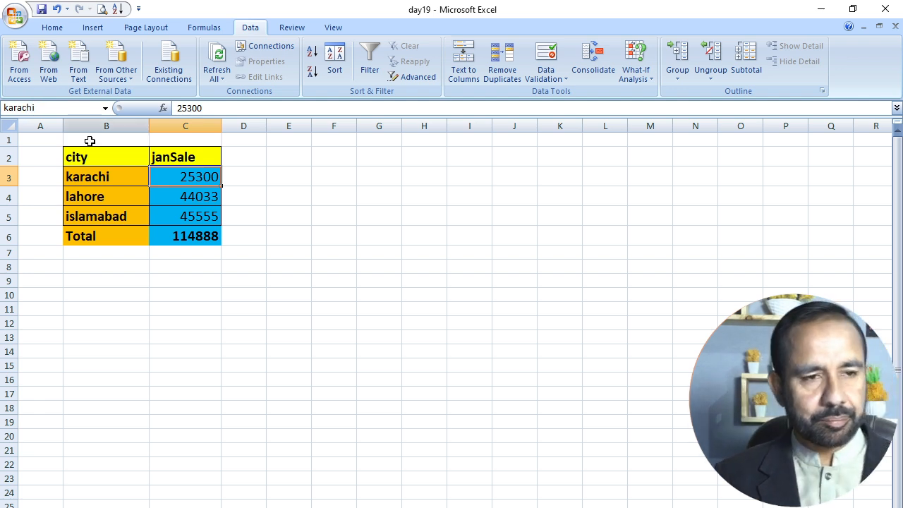
# Name lahore's January sales cell C4 as lahore
pyautogui.click(174, 191)
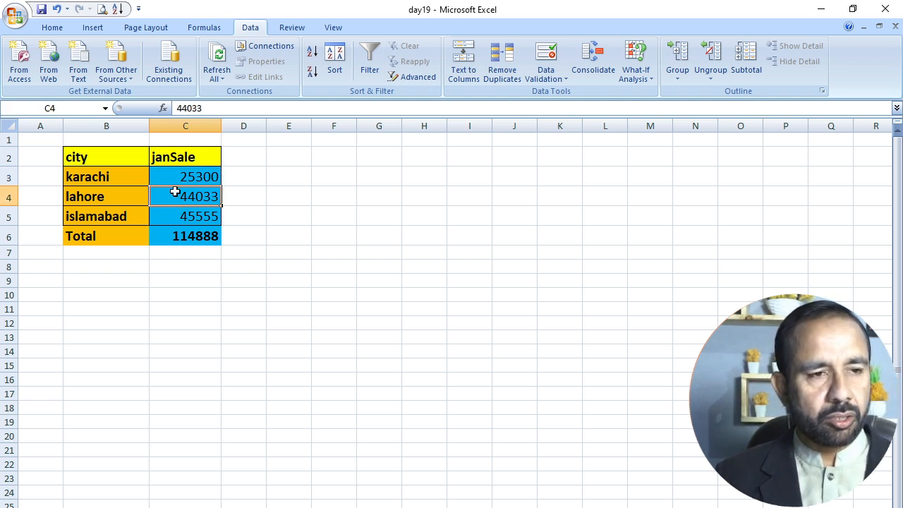
pyautogui.click(67, 106)
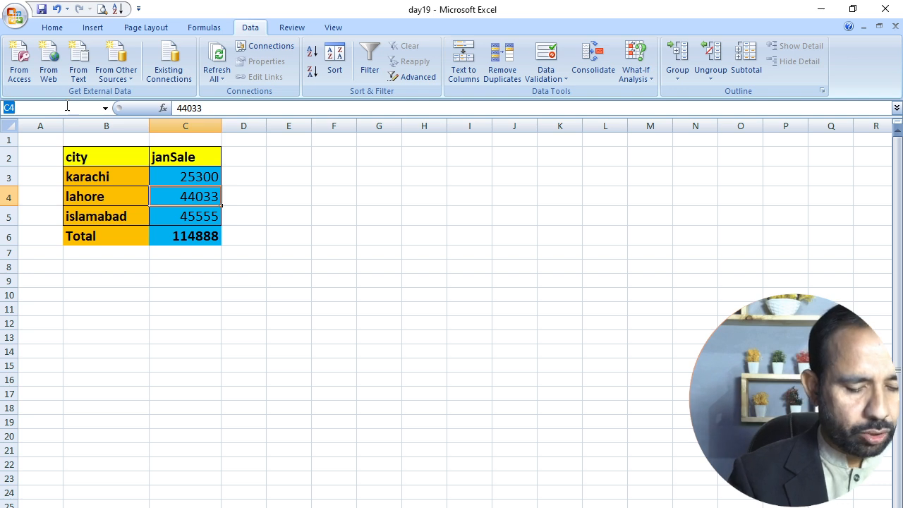
pyautogui.write('lahore')
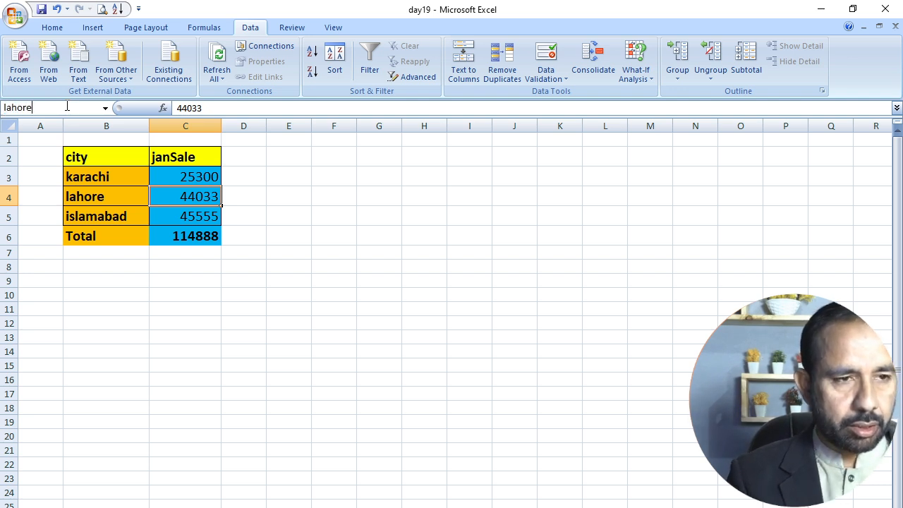
# Name islamabad's January sales cell C5 as islamabad
pyautogui.click(175, 217)
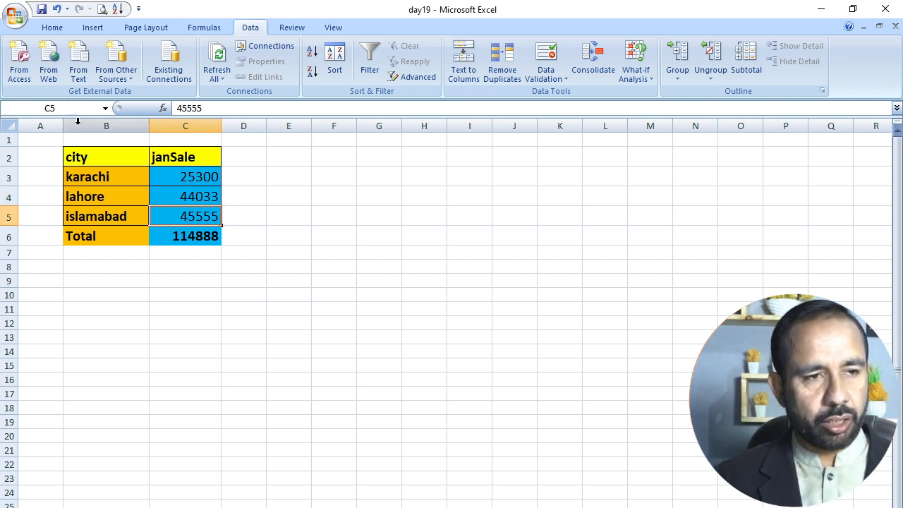
pyautogui.click(68, 105)
pyautogui.write('i')
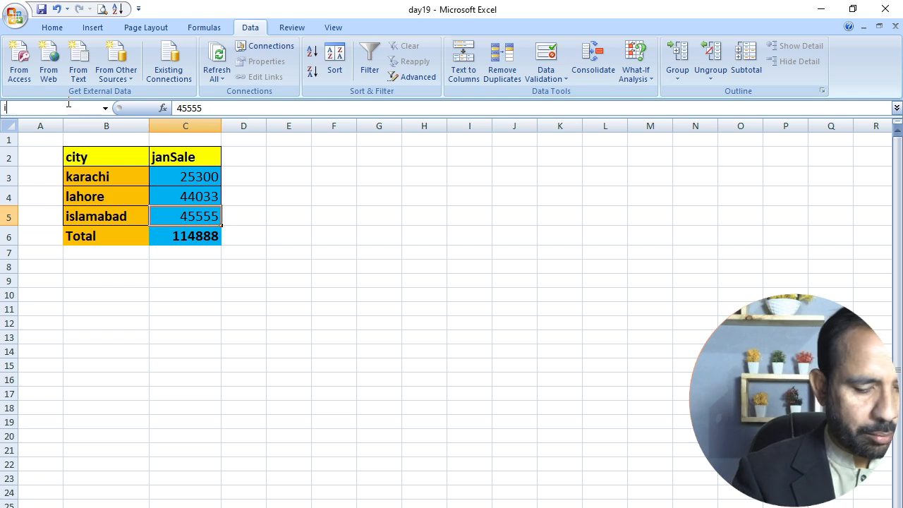
pyautogui.write('slamabad')
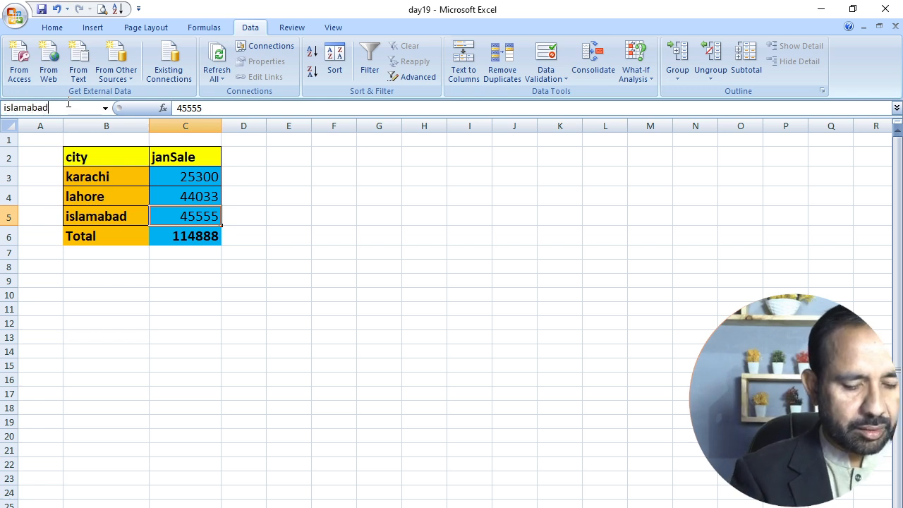
pyautogui.press('Return')
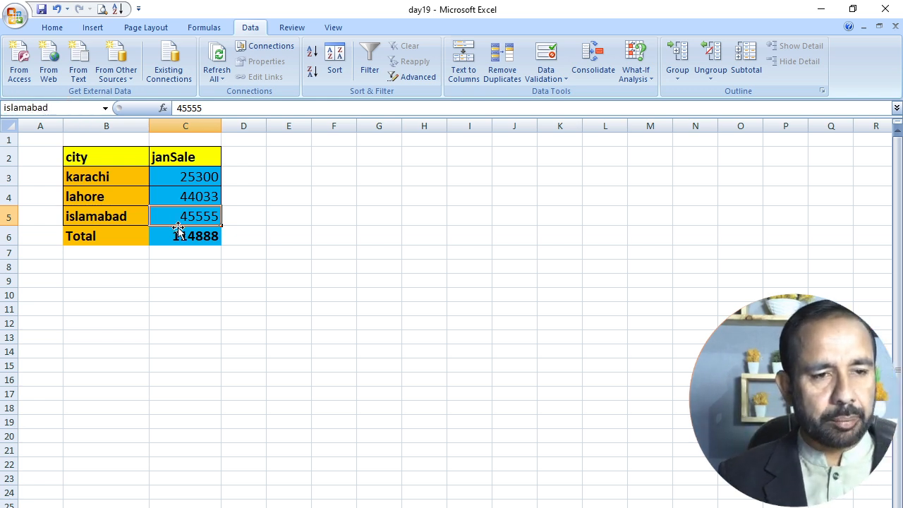
pyautogui.click(124, 216)
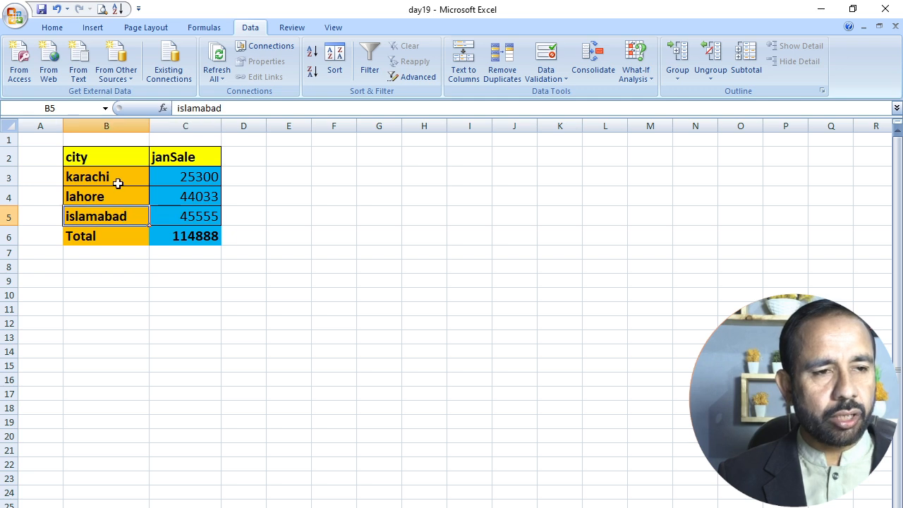
pyautogui.click(110, 180)
pyautogui.click(106, 199)
pyautogui.click(107, 219)
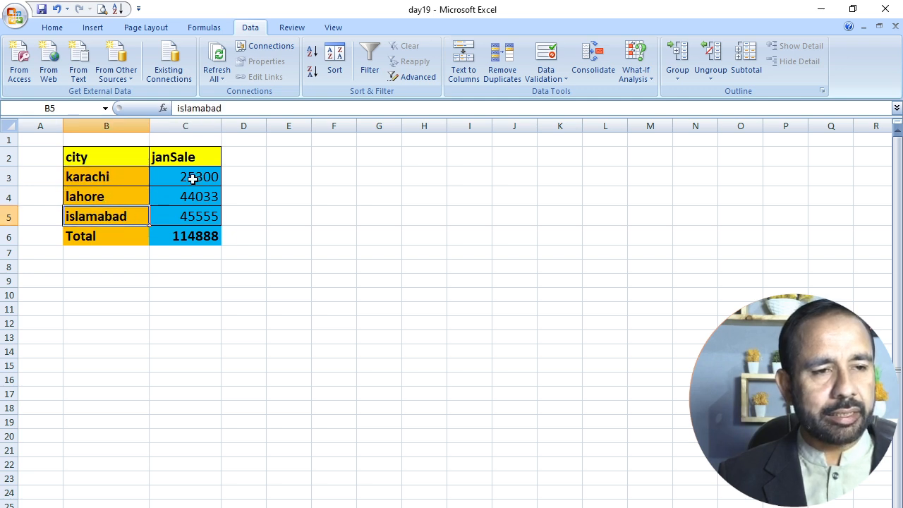
pyautogui.click(193, 179)
pyautogui.click(195, 200)
pyautogui.click(188, 217)
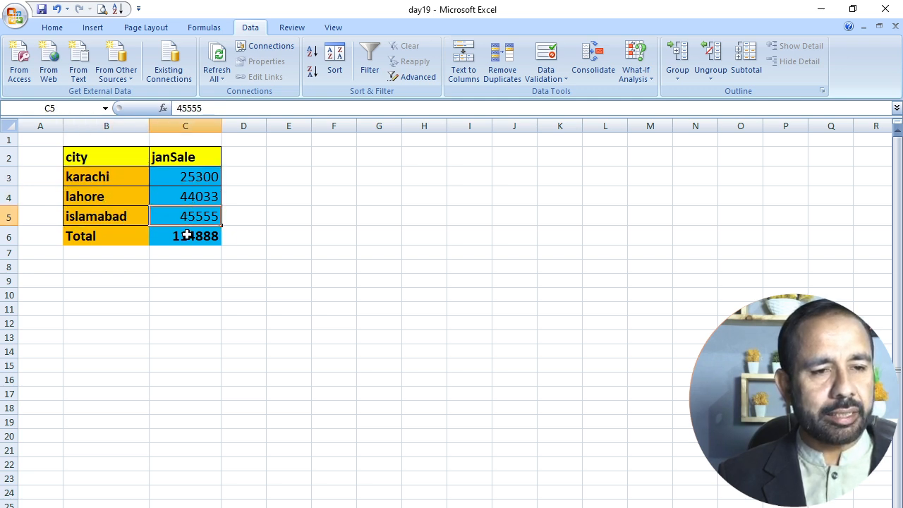
# Name the sum cell C6 in the Total row as total
pyautogui.click(187, 236)
pyautogui.click(63, 109)
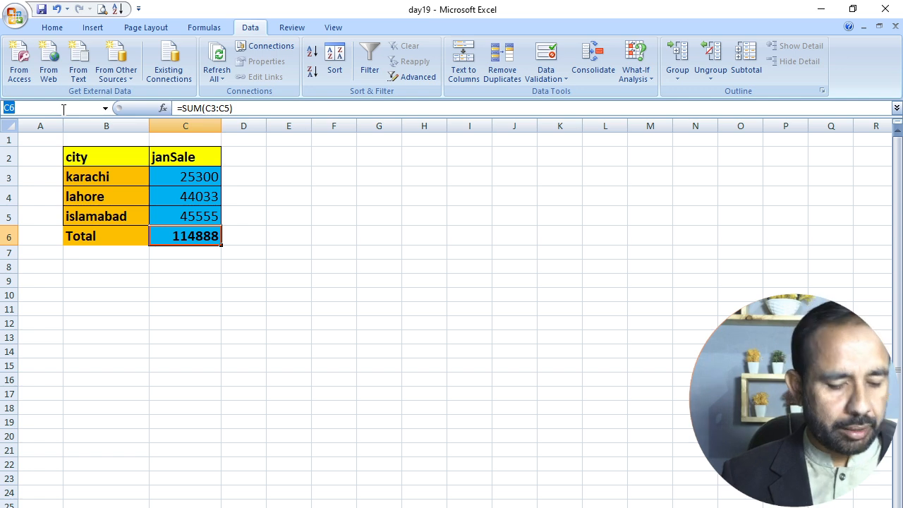
pyautogui.write('total')
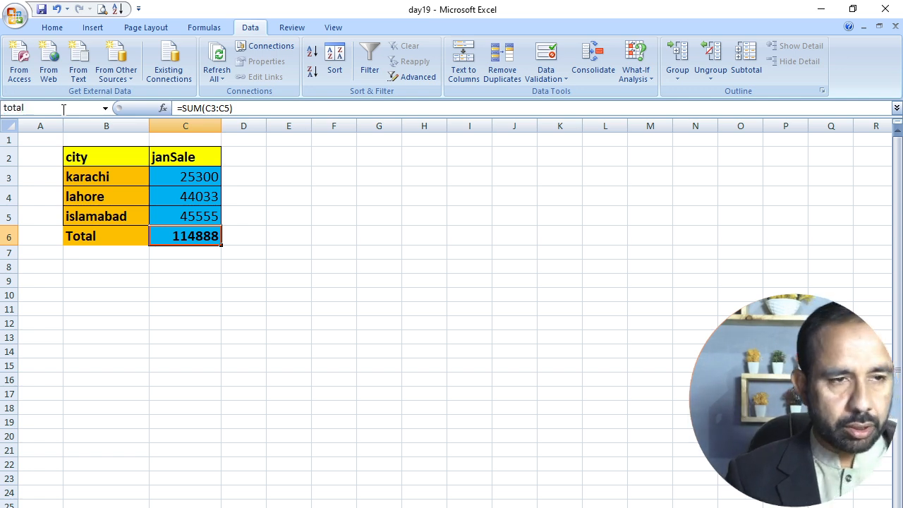
pyautogui.press('Return')
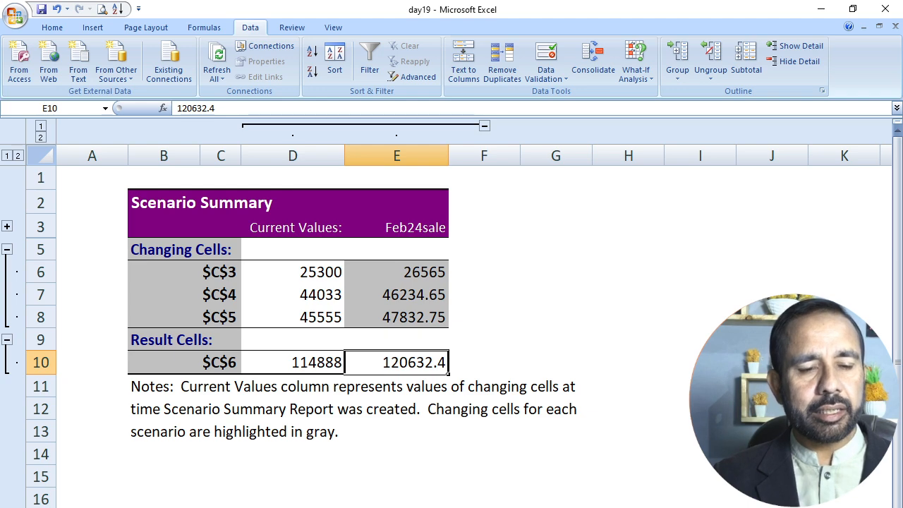
# Delete the existing Scenario Summary sheet and its data
pyautogui.rightClick(153, 493)
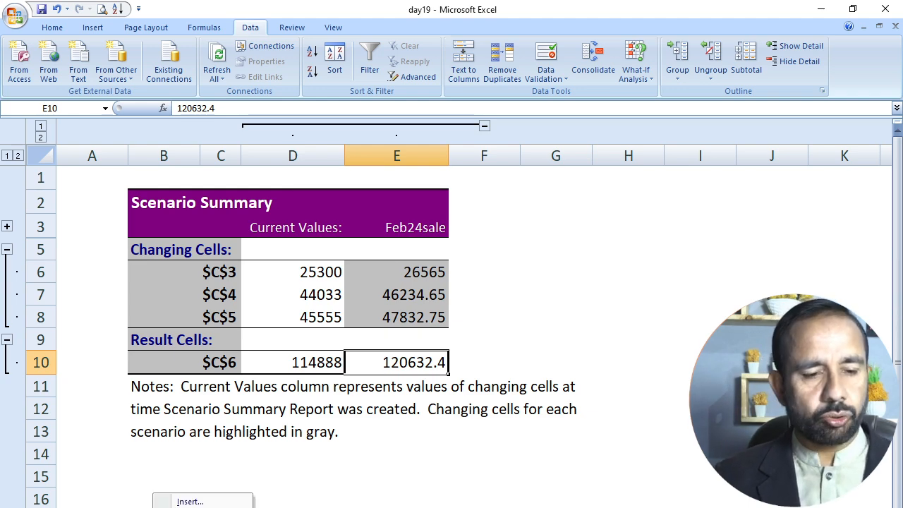
pyautogui.press('d')
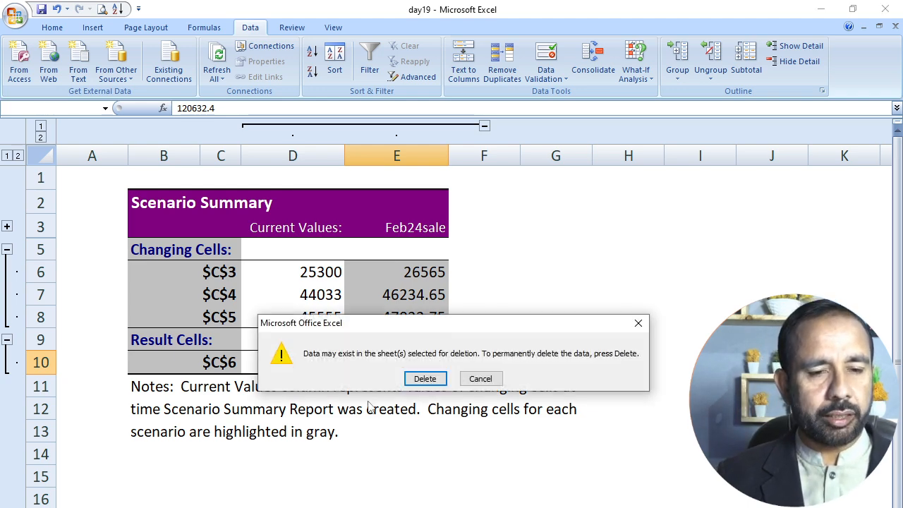
pyautogui.click(416, 381)
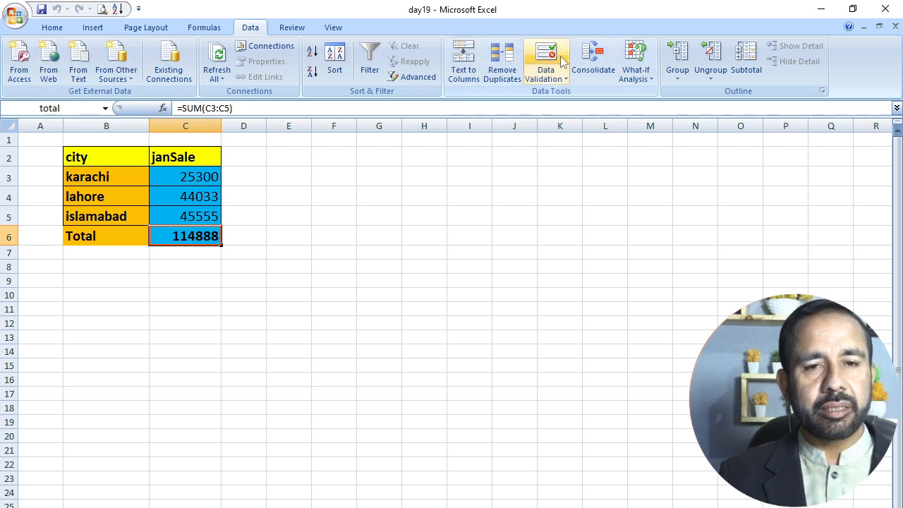
# Generate a new summary report of the Feb24sale scenario from Scenario Manager with the total cell as the result cell
pyautogui.click(635, 72)
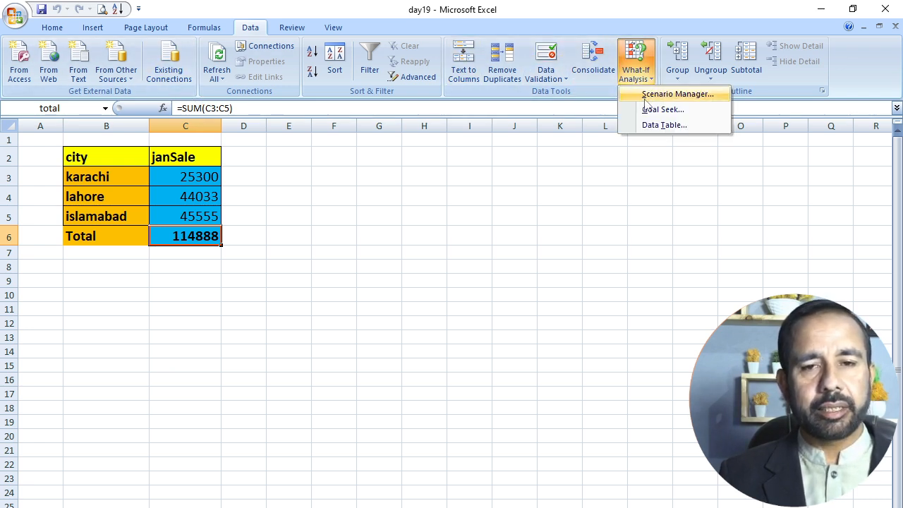
pyautogui.click(644, 96)
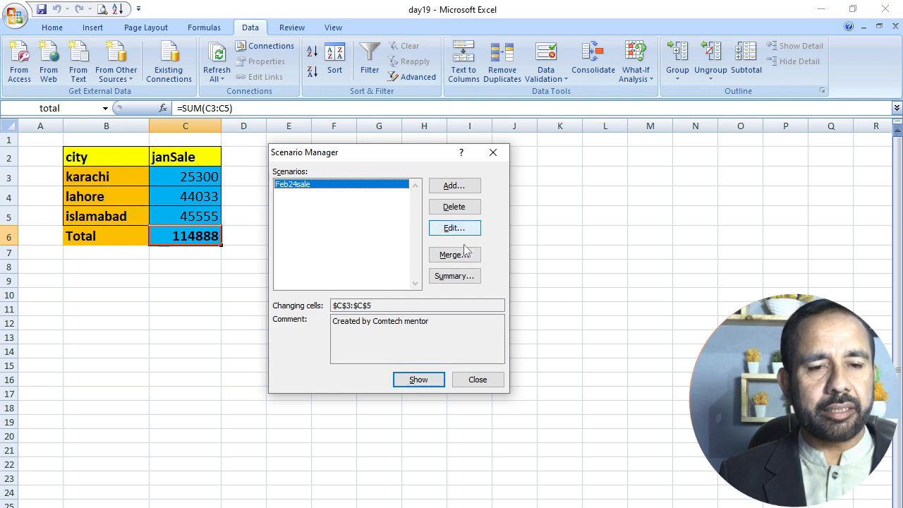
pyautogui.click(453, 276)
pyautogui.click(376, 315)
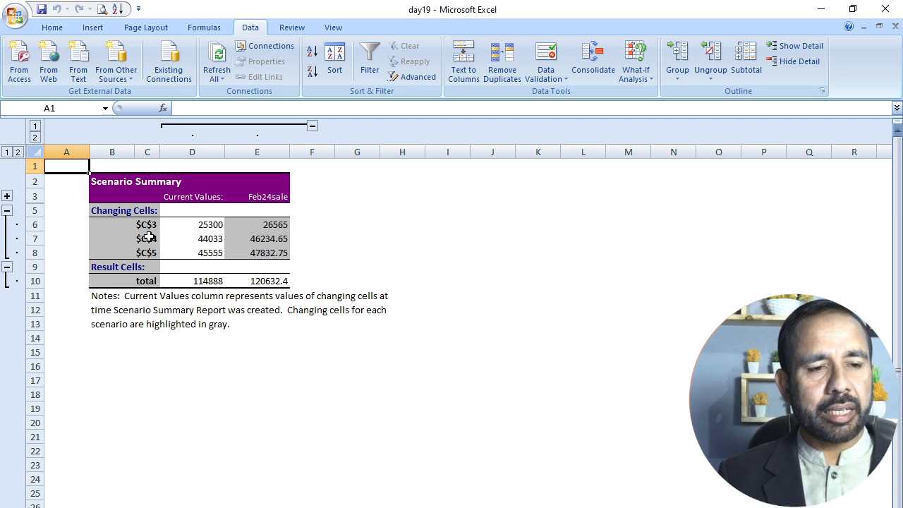
# Compare the current total with the Feb24sale total and check each changing cell's value in the scenario summary
pyautogui.click(180, 282)
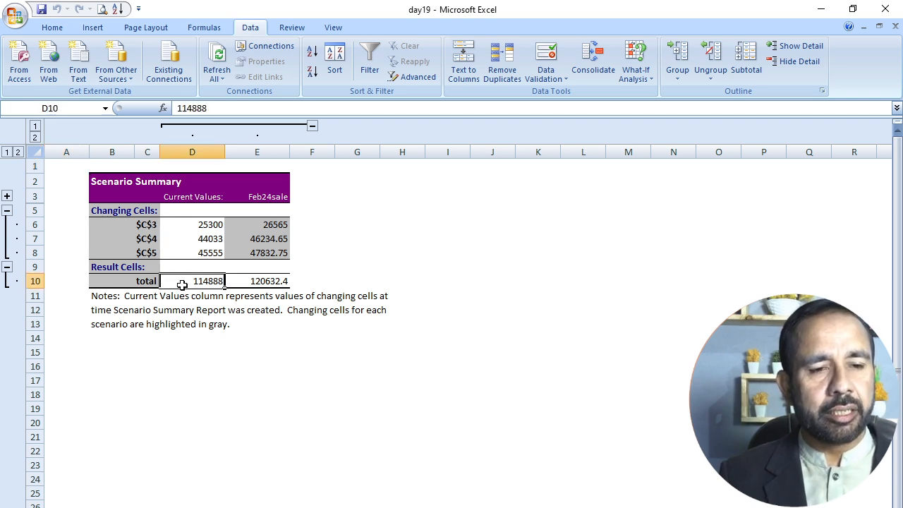
pyautogui.click(275, 284)
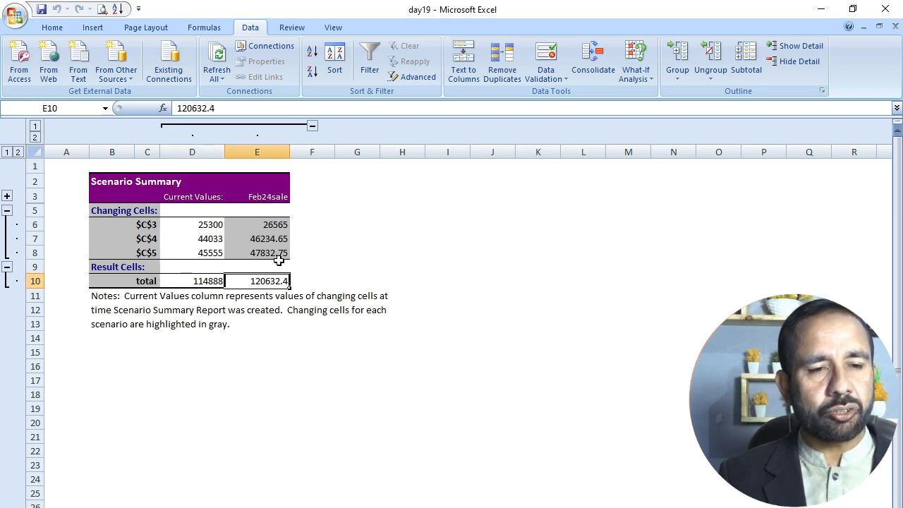
pyautogui.click(280, 209)
pyautogui.click(280, 224)
pyautogui.click(280, 239)
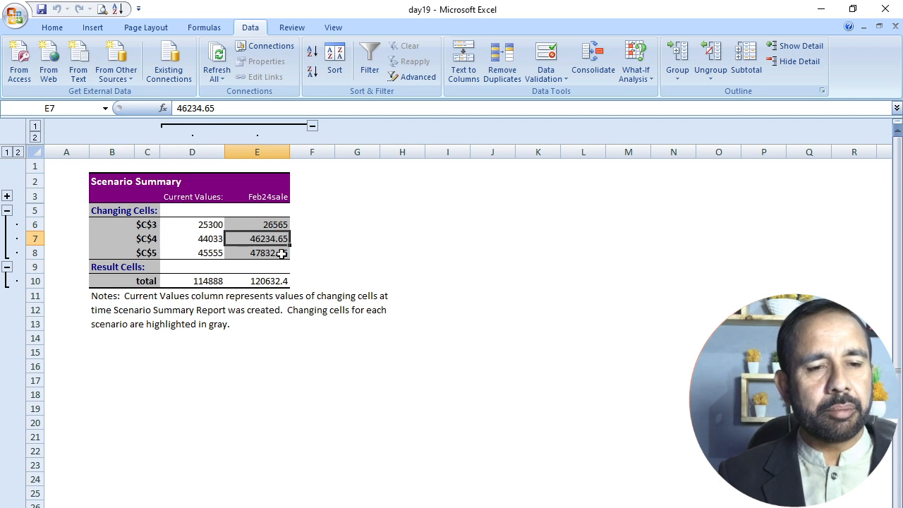
pyautogui.click(282, 252)
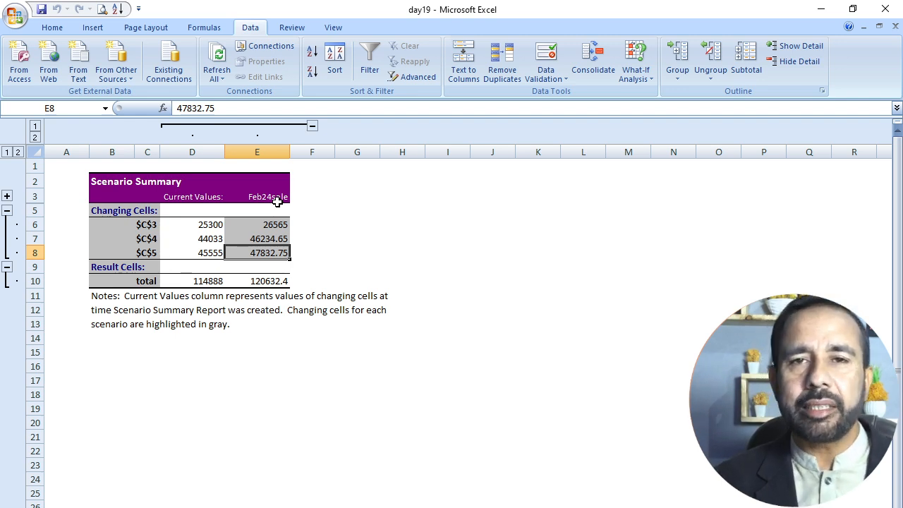
# Switch to the student marks sheet and review the subject marks, the empty Urdu mark and the total in row 5
pyautogui.hotkey('ctrl', 'pageup')
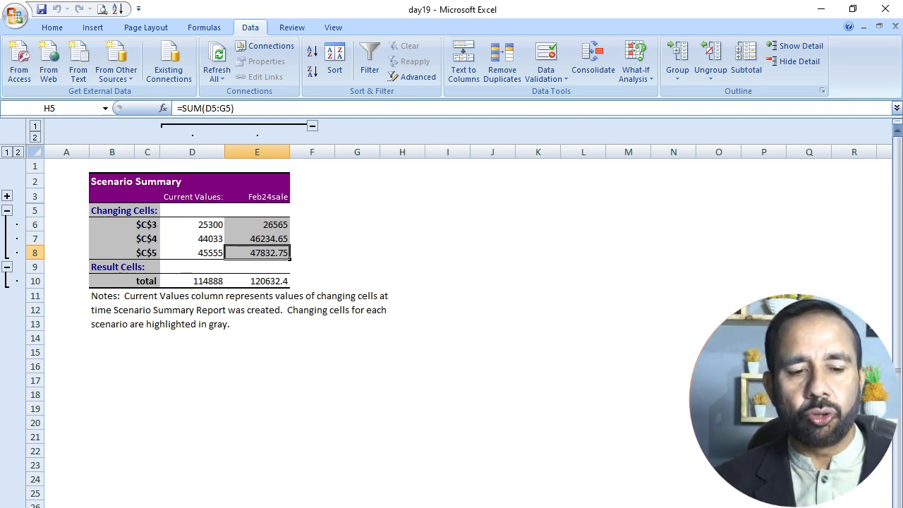
pyautogui.click(395, 381)
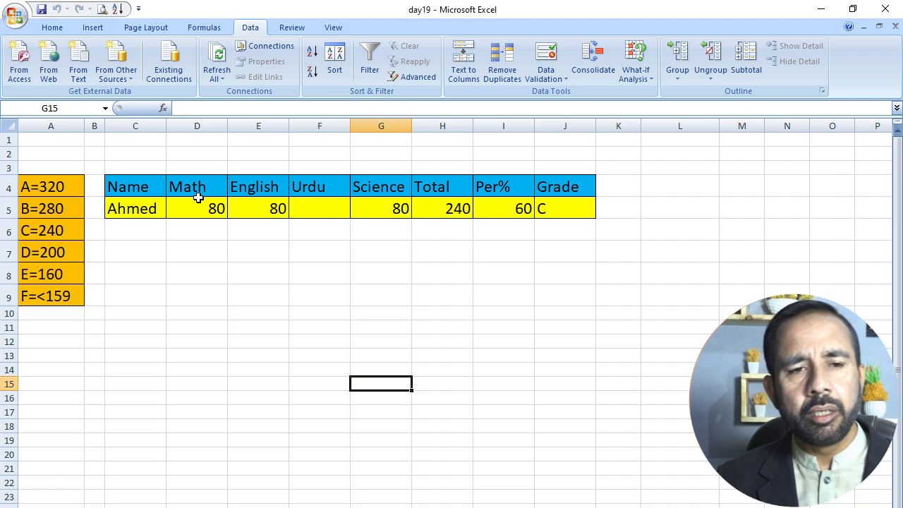
pyautogui.click(133, 193)
pyautogui.click(140, 207)
pyautogui.click(210, 208)
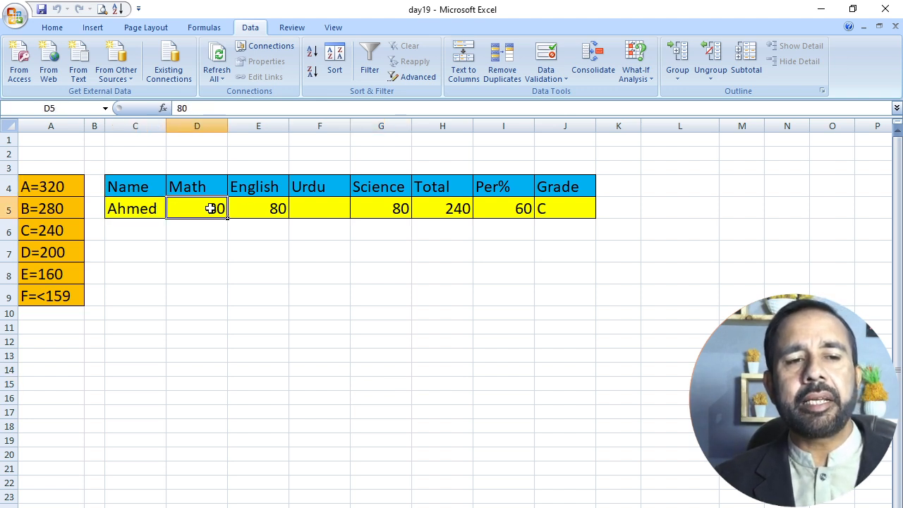
pyautogui.click(271, 208)
pyautogui.click(328, 207)
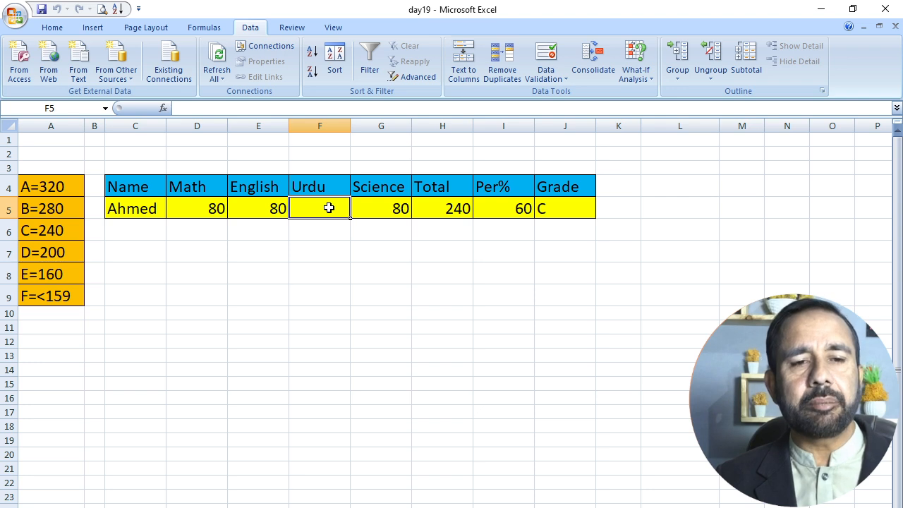
pyautogui.click(340, 265)
pyautogui.click(445, 203)
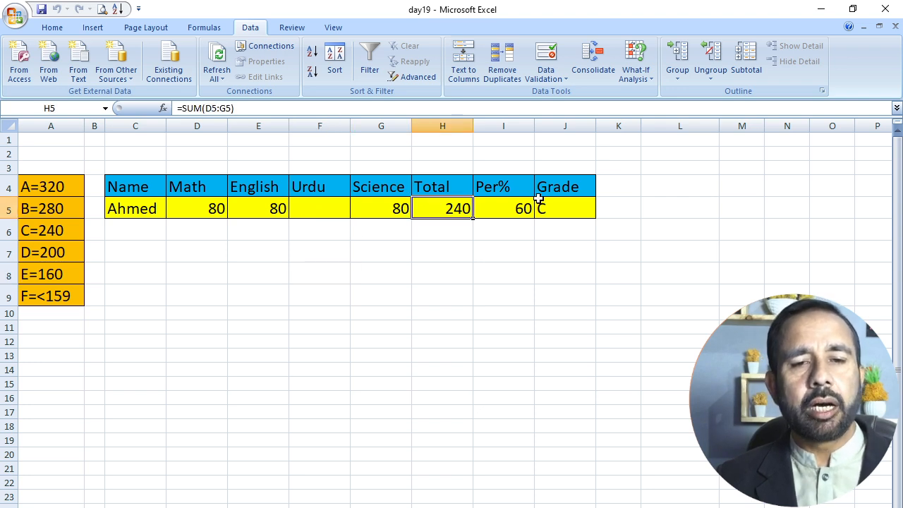
pyautogui.click(540, 201)
# Examine the grade formula in J5, the percentage formula in I5 and the subject marks that feed them
pyautogui.click(125, 210)
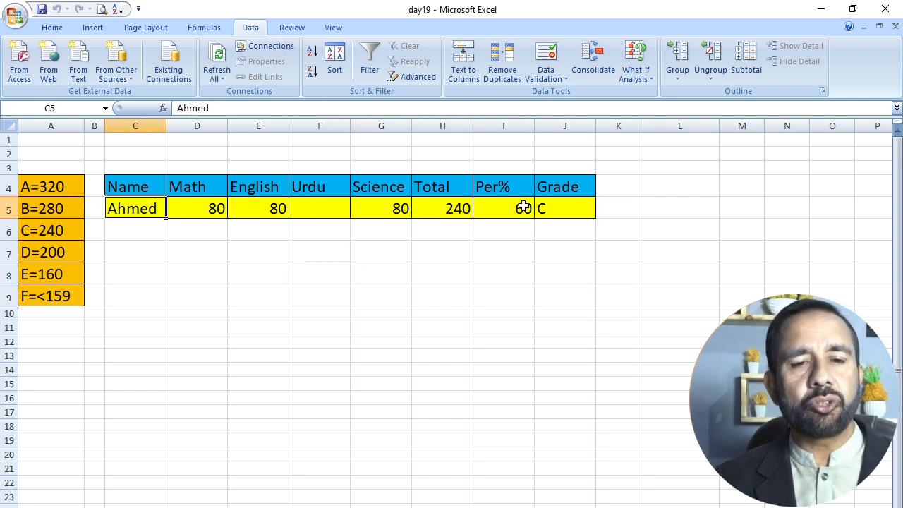
pyautogui.click(575, 208)
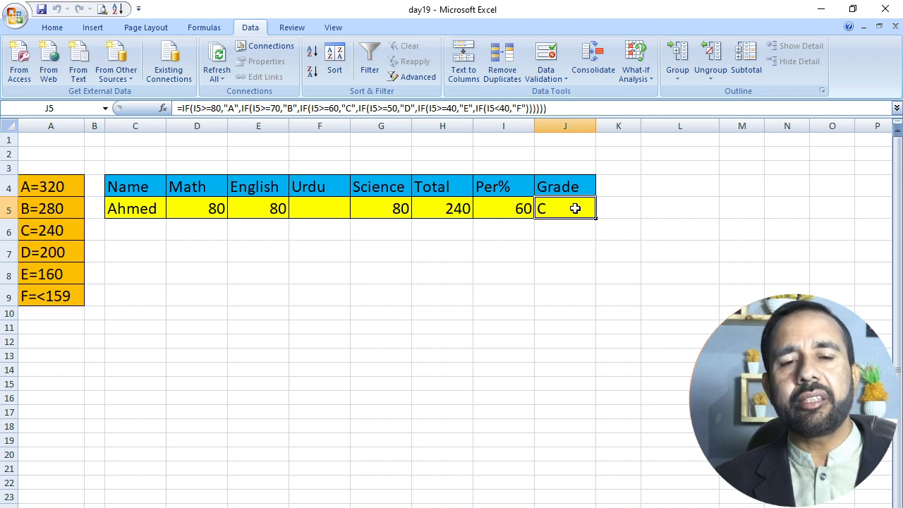
pyautogui.click(520, 206)
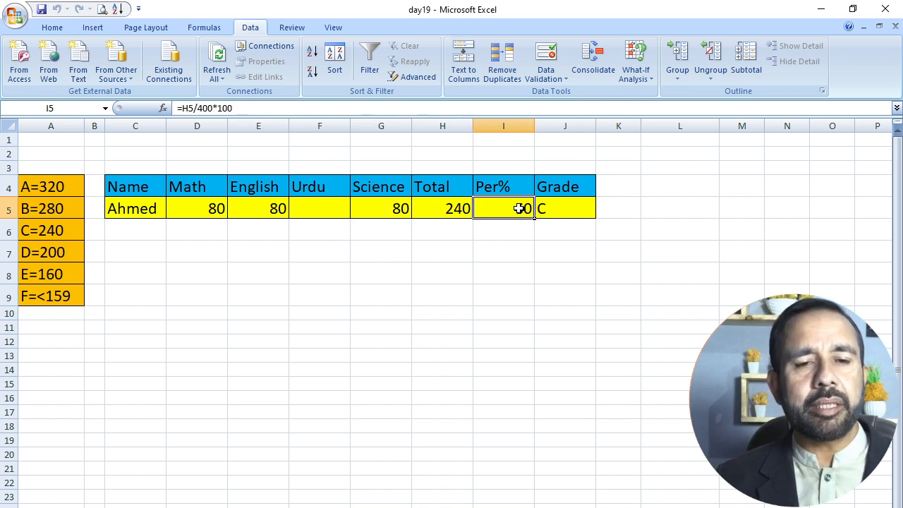
pyautogui.click(552, 207)
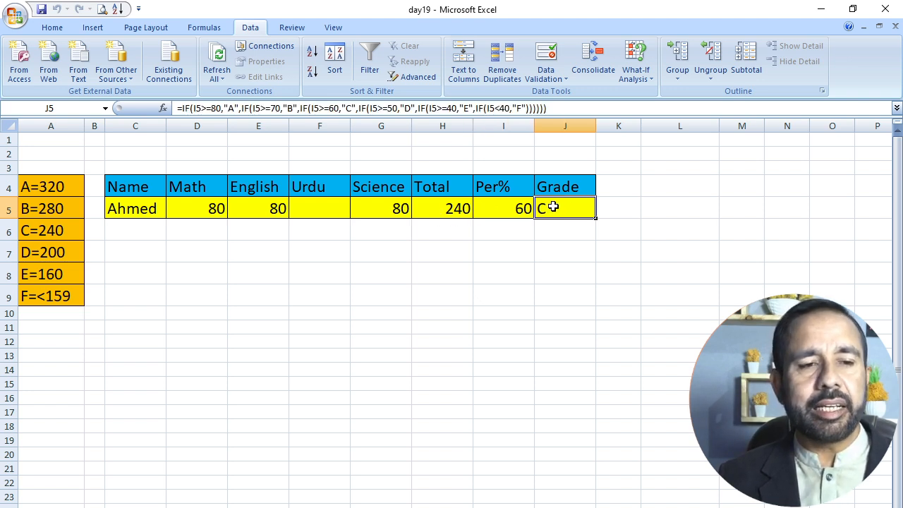
pyautogui.click(214, 210)
pyautogui.click(263, 209)
pyautogui.click(330, 206)
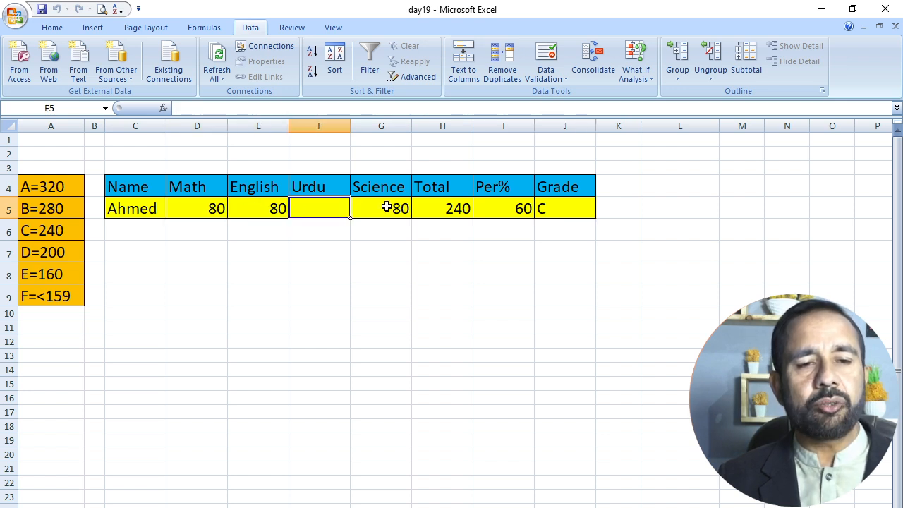
pyautogui.click(385, 206)
pyautogui.click(322, 207)
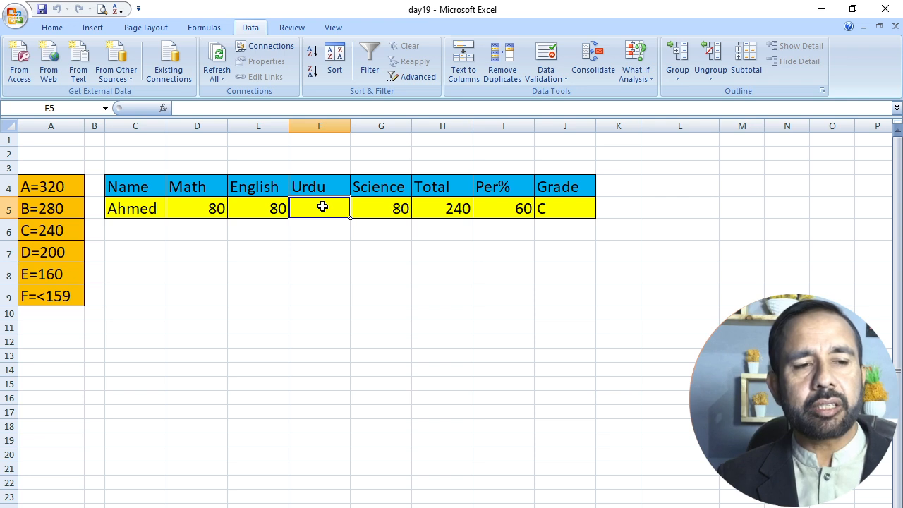
# Read through the grade thresholds for A to F in cells A4:A9
pyautogui.moveTo(61, 186); pyautogui.dragTo(45, 296)
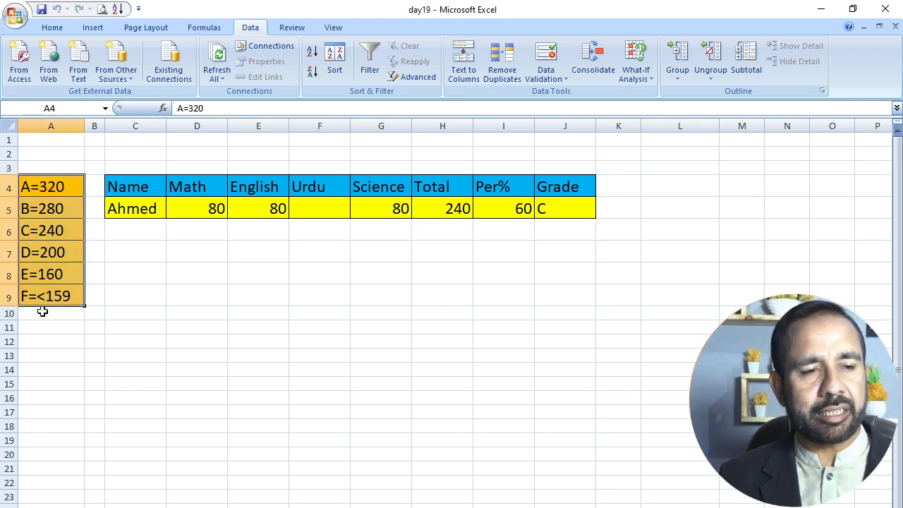
pyautogui.click(64, 187)
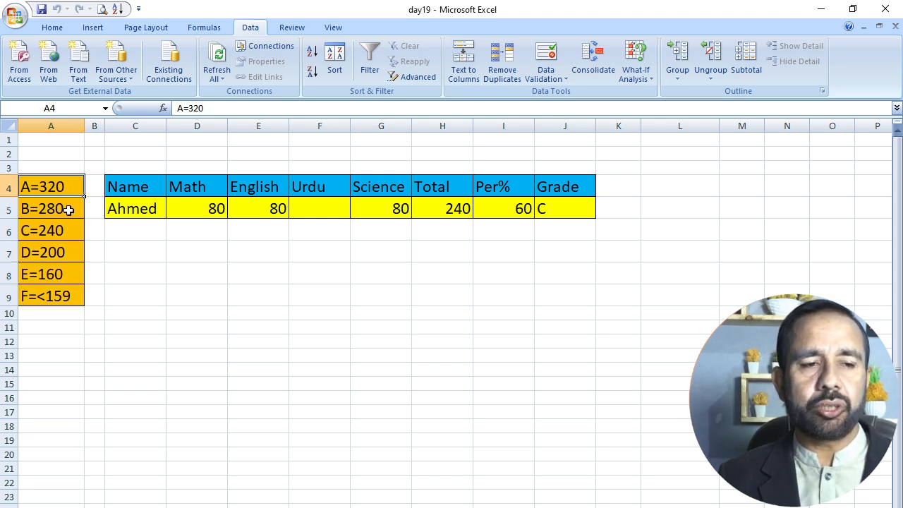
pyautogui.click(69, 206)
pyautogui.click(70, 230)
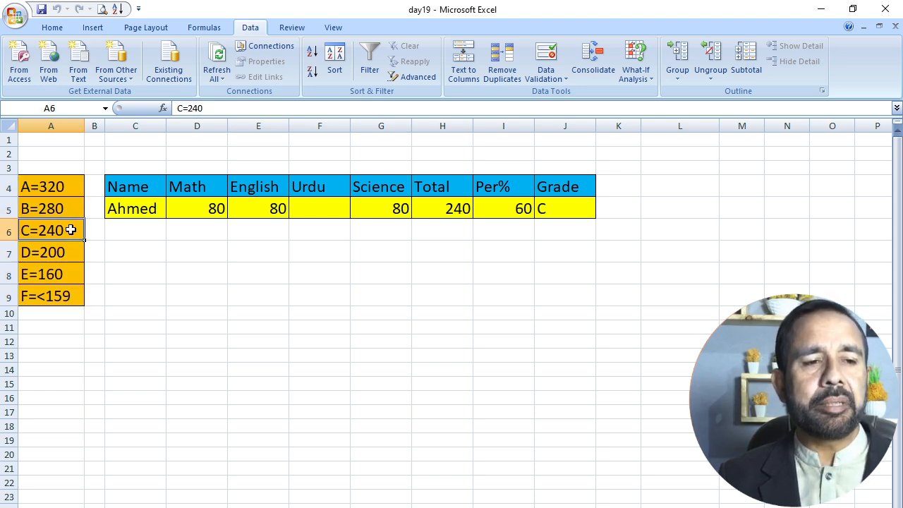
pyautogui.click(80, 254)
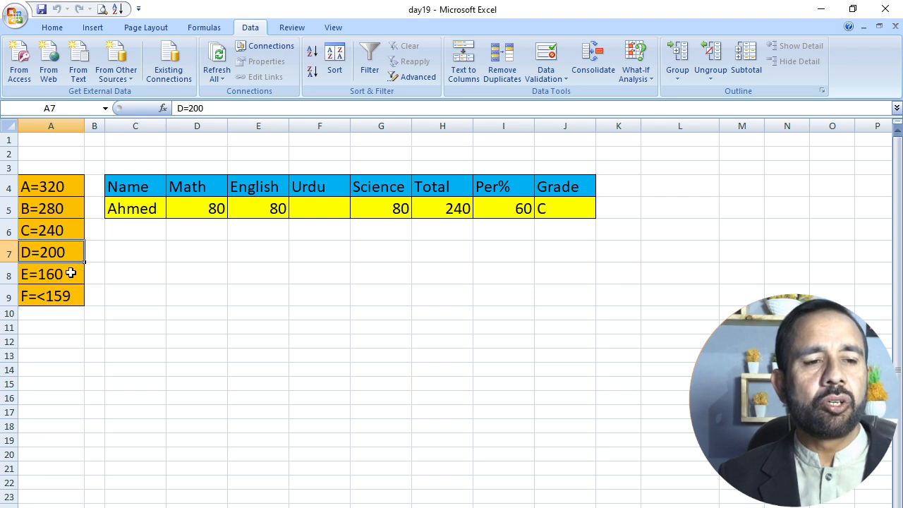
pyautogui.click(70, 274)
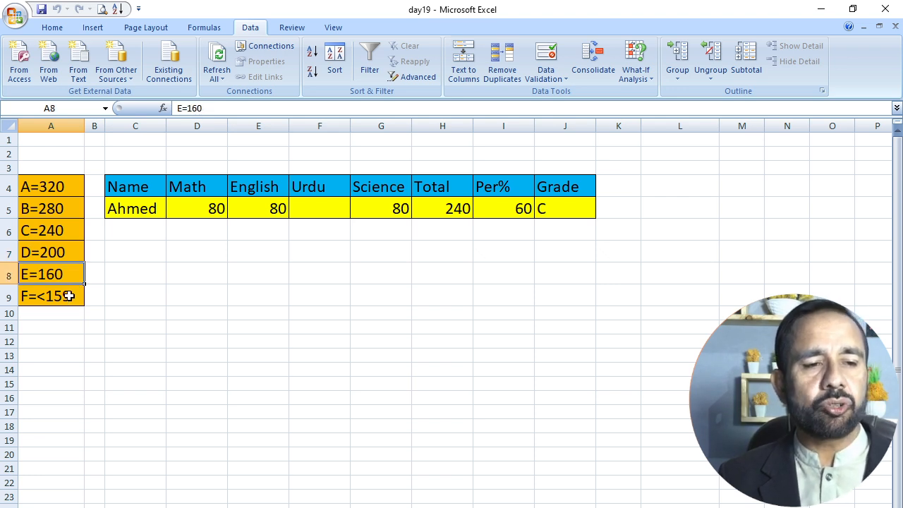
pyautogui.click(67, 296)
pyautogui.click(60, 189)
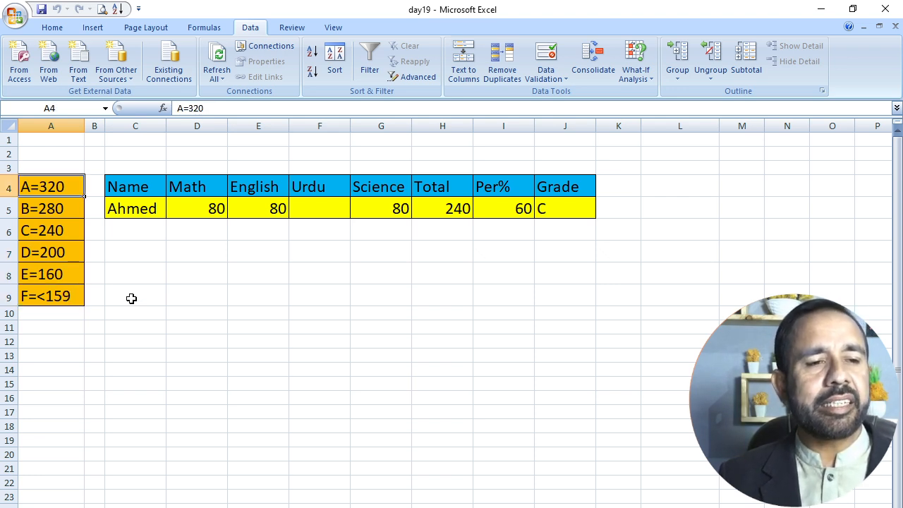
# Start Goal Seek on the total in H5 and set its target value to 324
pyautogui.click(436, 210)
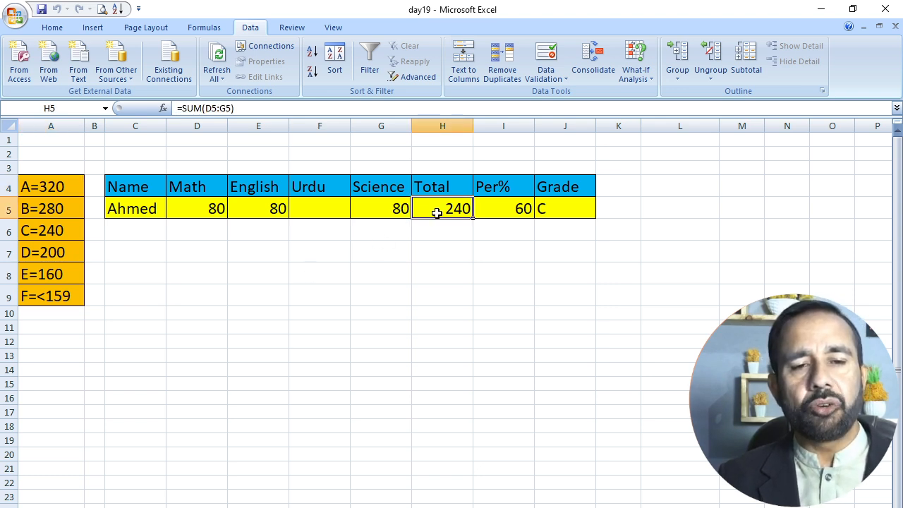
pyautogui.click(633, 74)
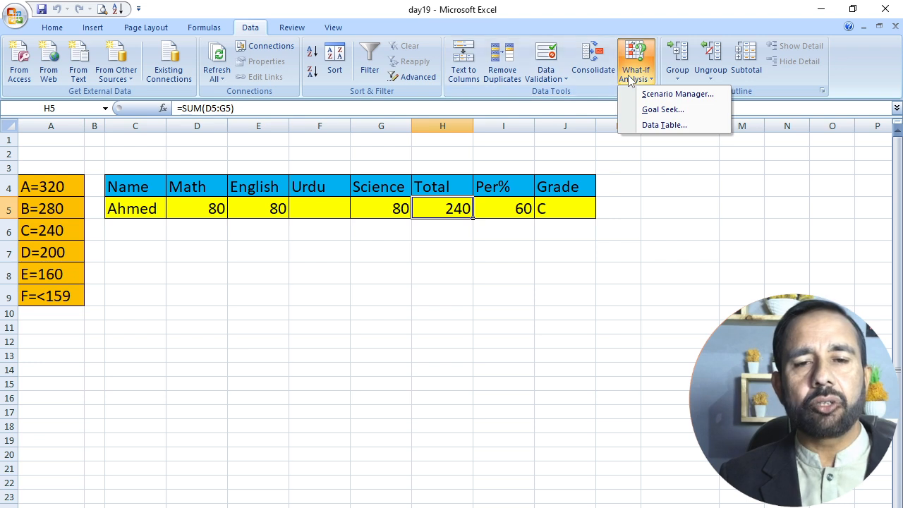
pyautogui.click(653, 111)
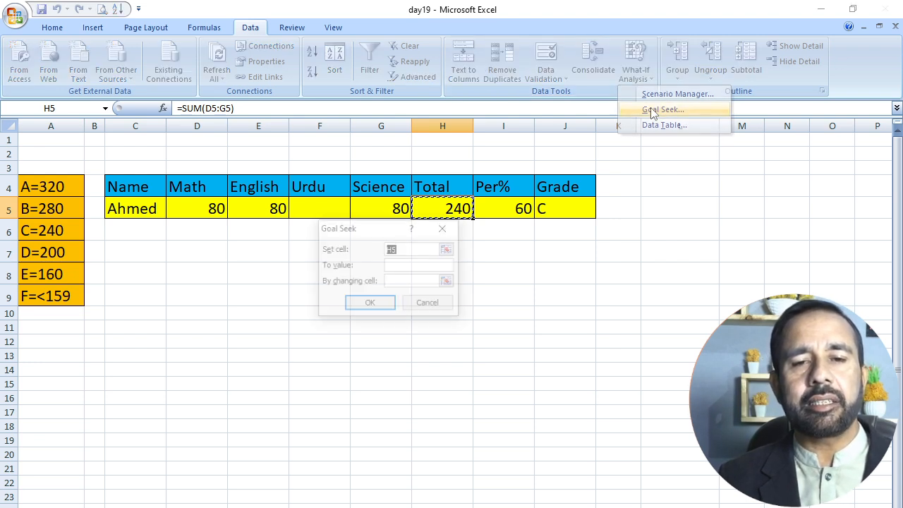
pyautogui.moveTo(366, 235); pyautogui.dragTo(258, 147)
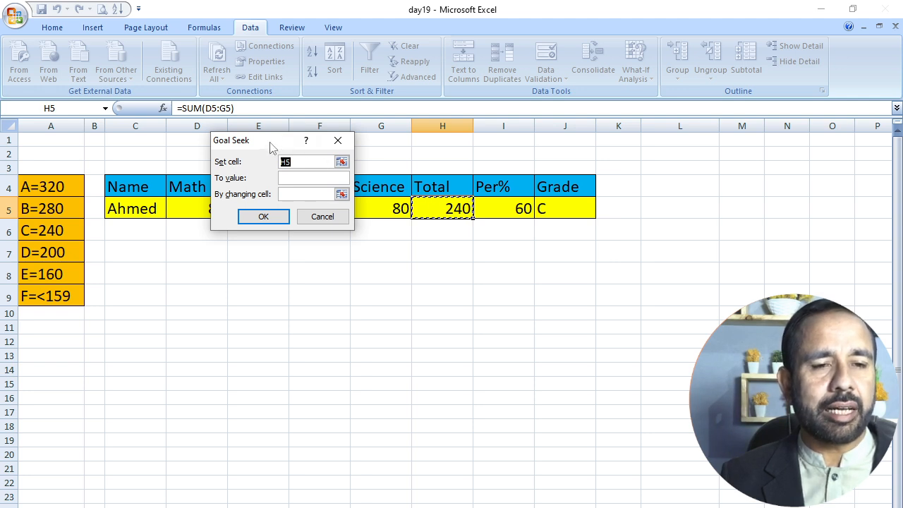
pyautogui.moveTo(273, 148); pyautogui.dragTo(311, 211)
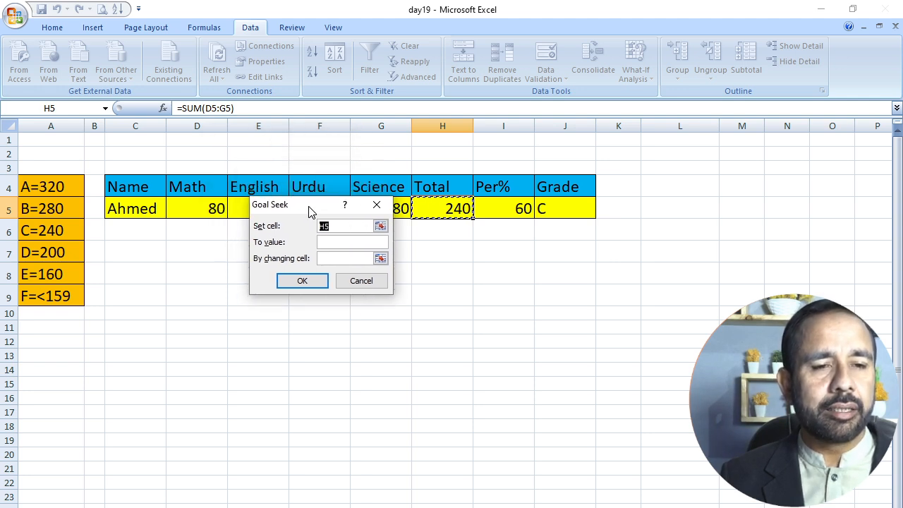
pyautogui.click(342, 242)
pyautogui.write('3')
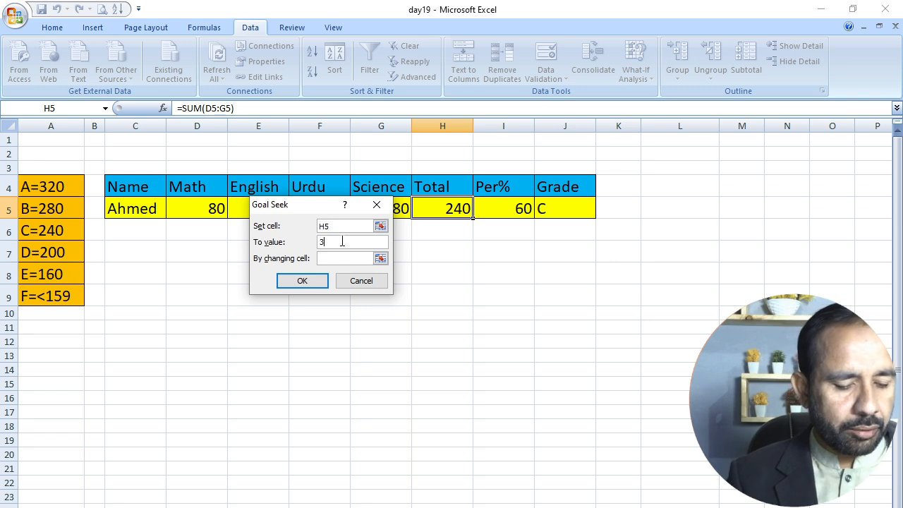
pyautogui.write('24')
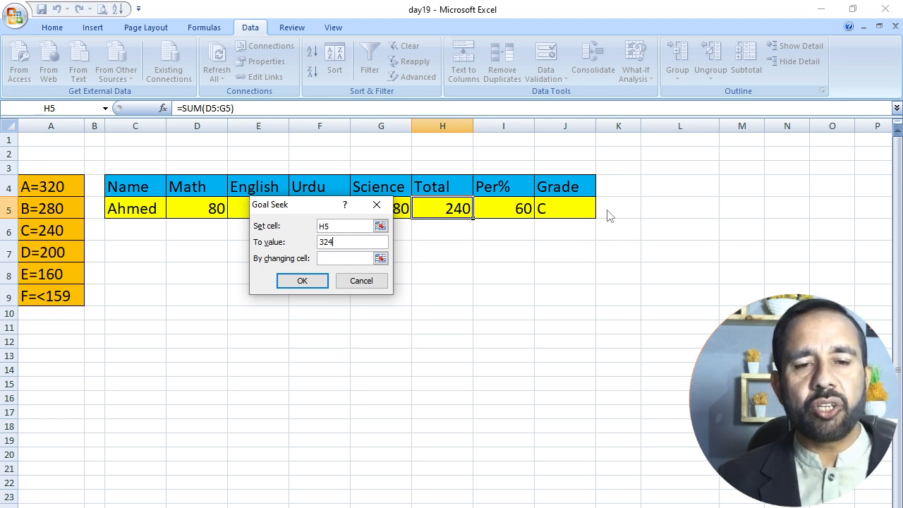
# Choose the empty Urdu mark F5 as the changing cell, run the goal seek and keep the solution
pyautogui.moveTo(298, 203); pyautogui.dragTo(275, 271)
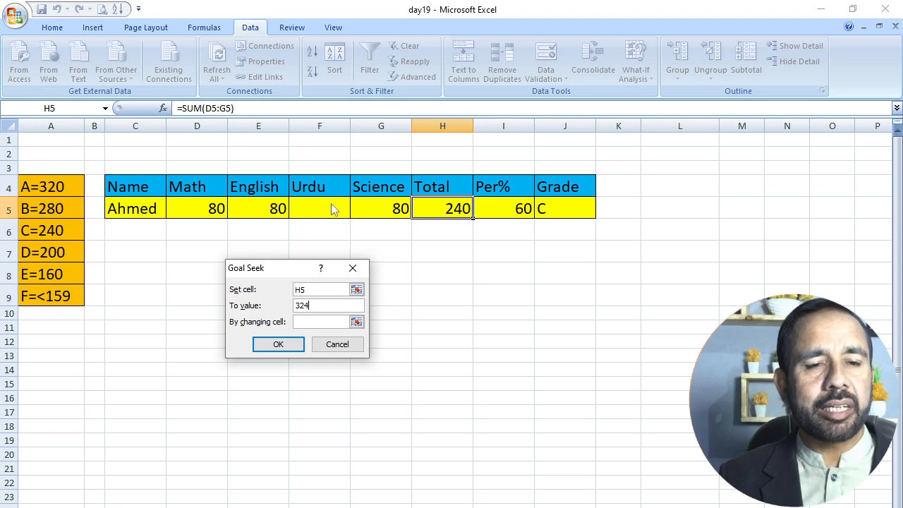
pyautogui.click(356, 322)
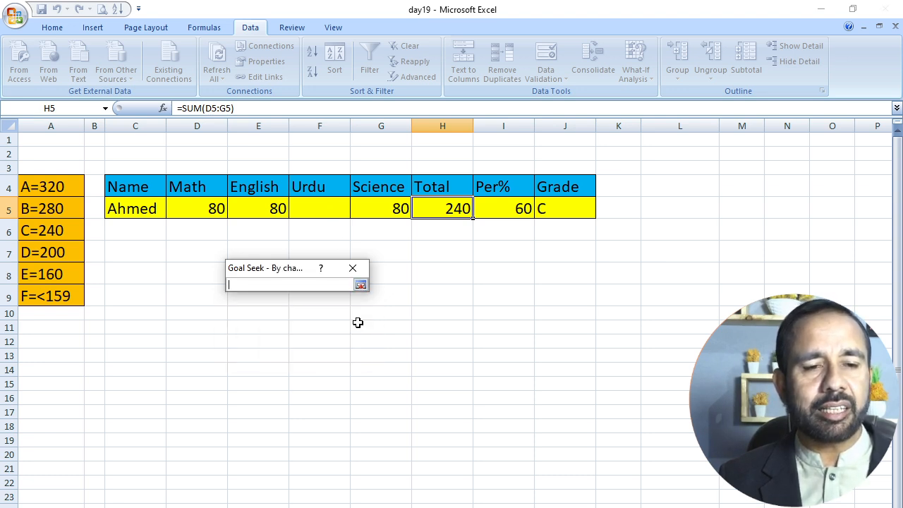
pyautogui.click(313, 210)
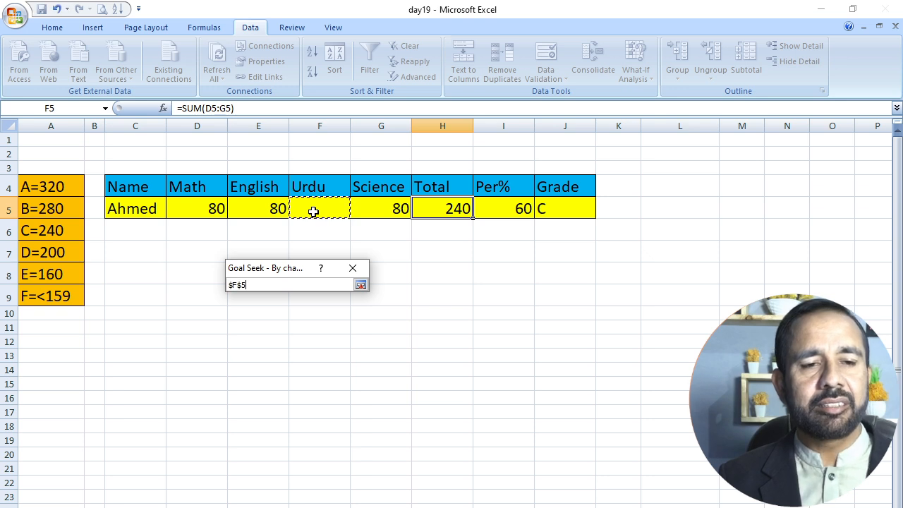
pyautogui.click(361, 285)
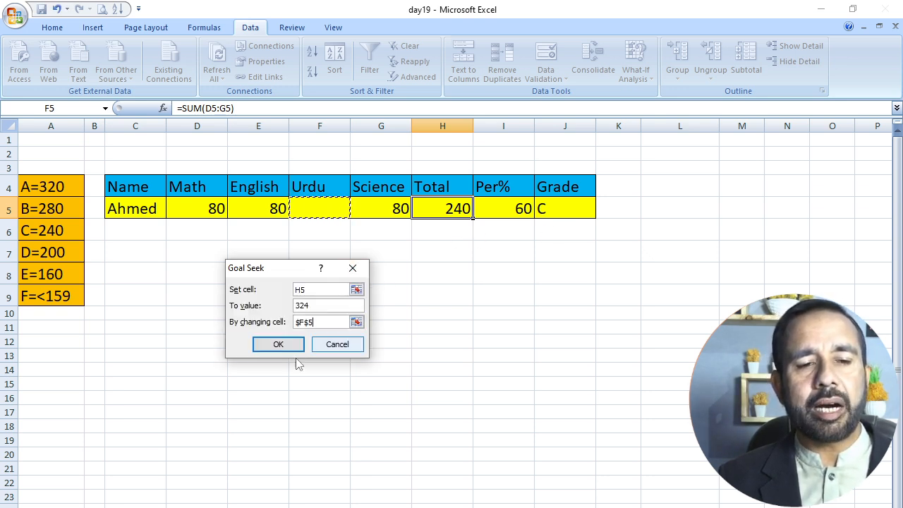
pyautogui.click(278, 344)
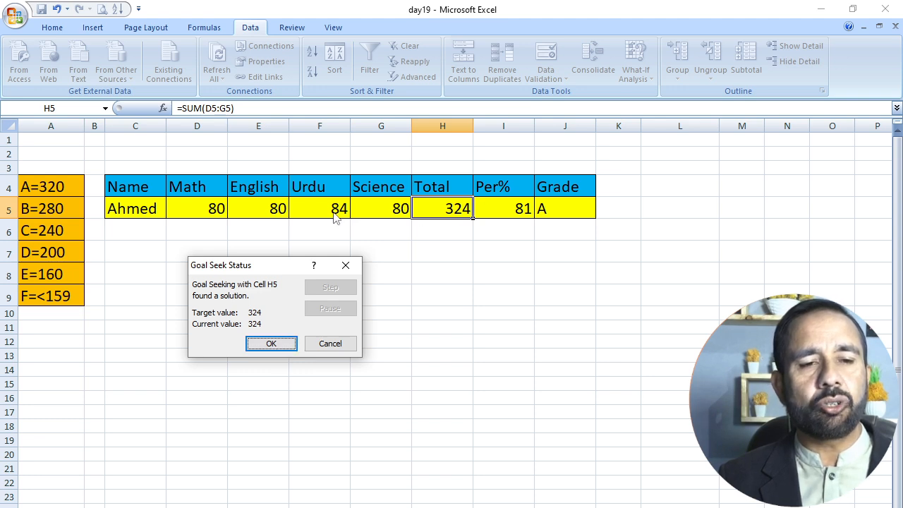
pyautogui.click(293, 345)
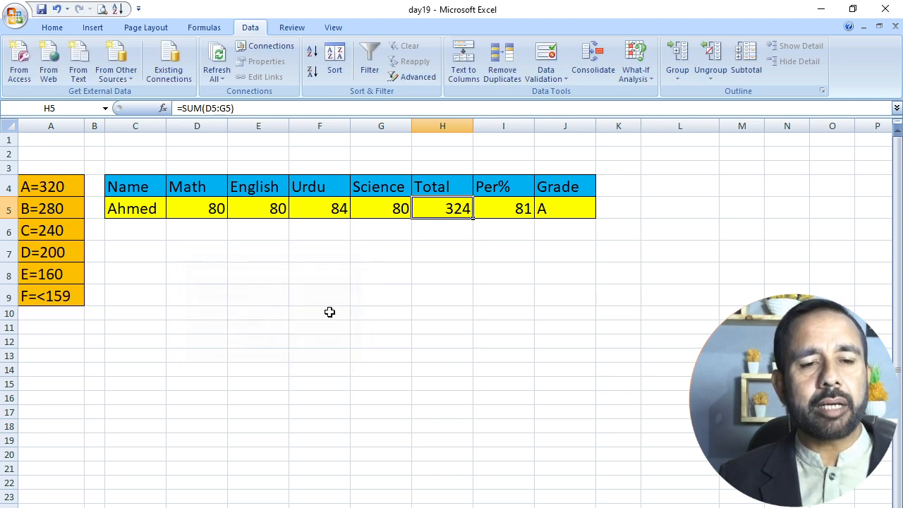
# Inspect the Urdu mark, total, percentage and grade in row 5, and clear the Urdu mark in F5
pyautogui.click(329, 212)
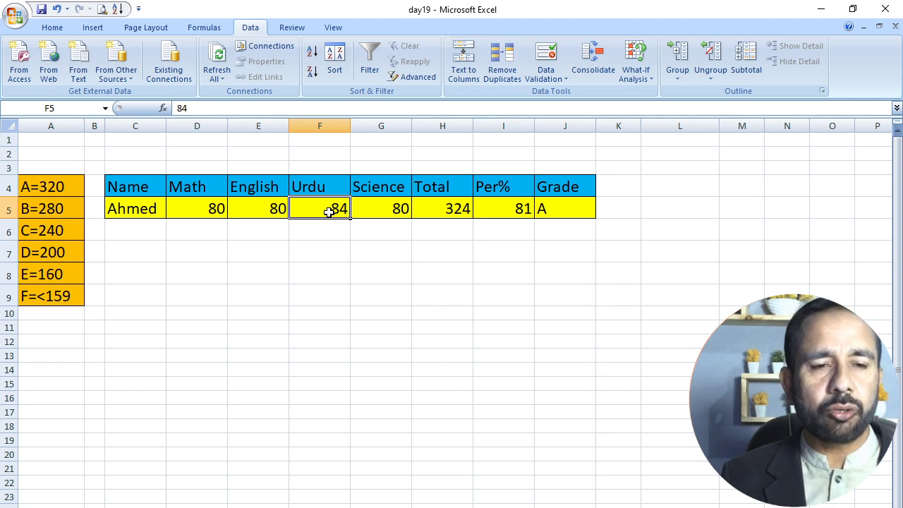
pyautogui.click(457, 207)
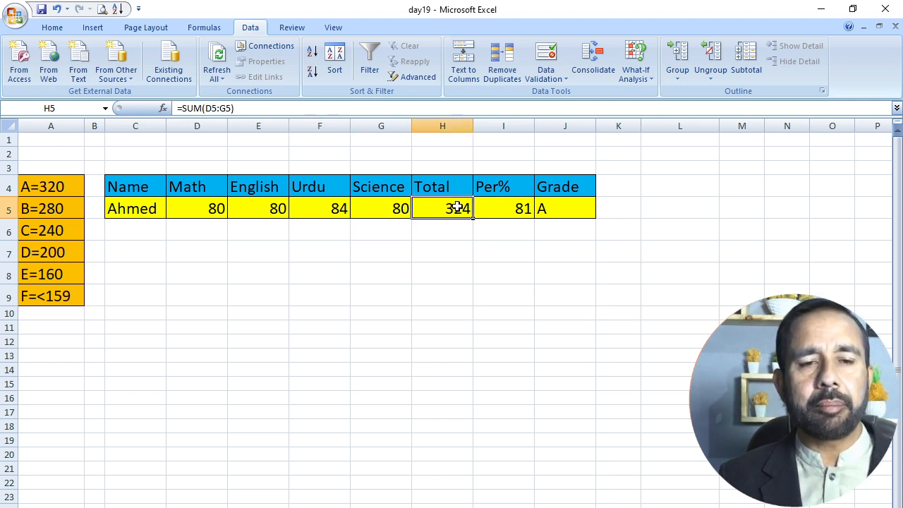
pyautogui.click(502, 210)
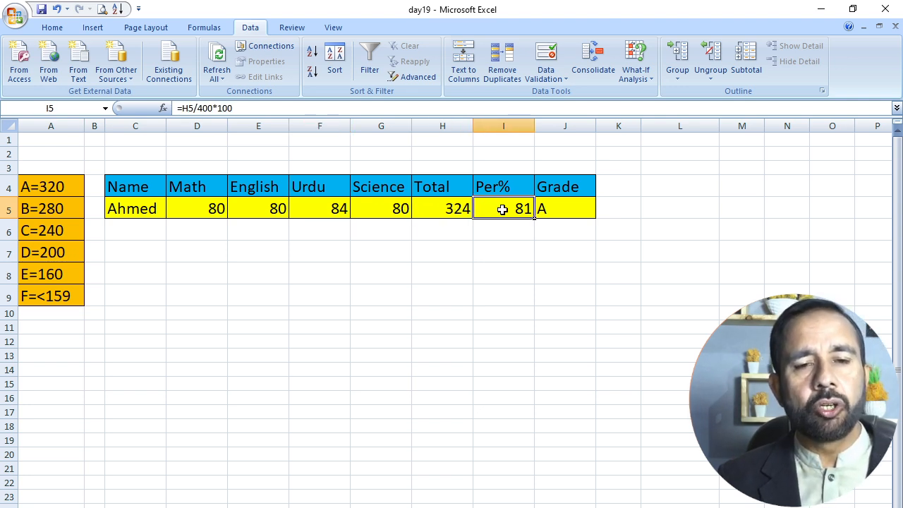
pyautogui.click(557, 209)
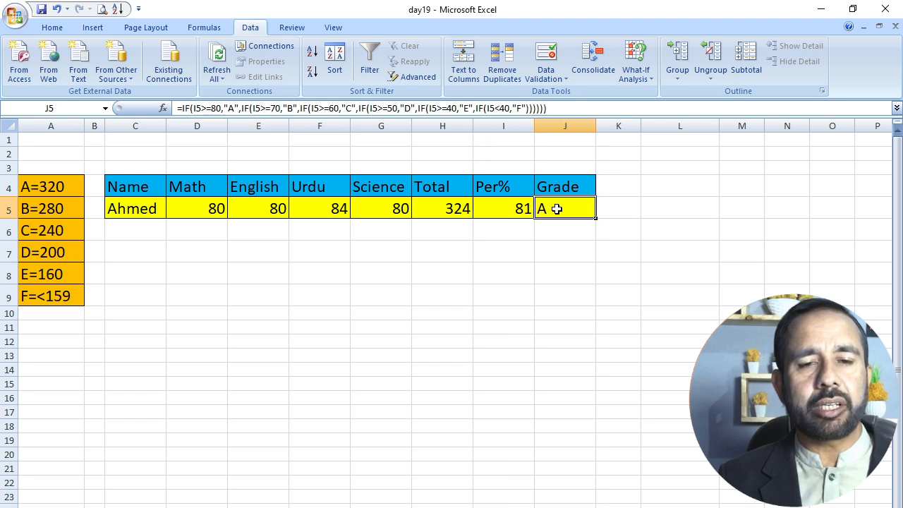
pyautogui.click(330, 210)
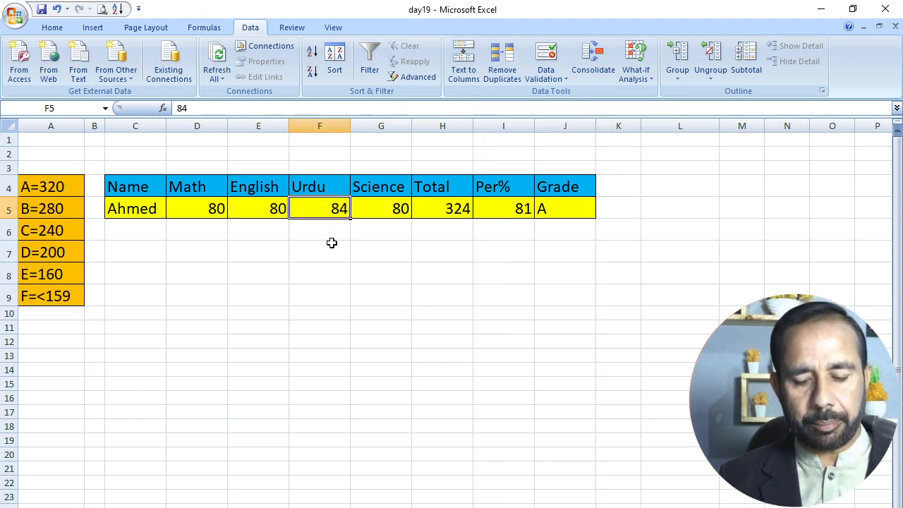
pyautogui.press('Delete')
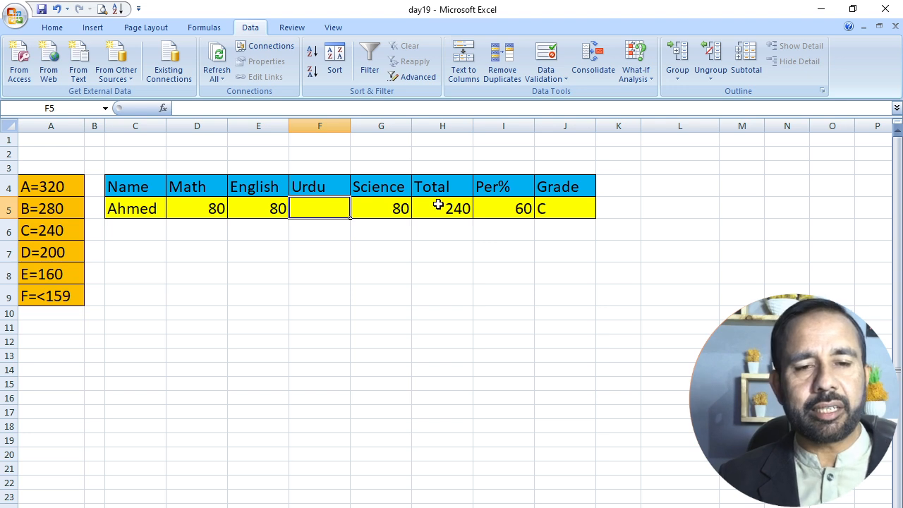
pyautogui.click(329, 255)
pyautogui.click(318, 208)
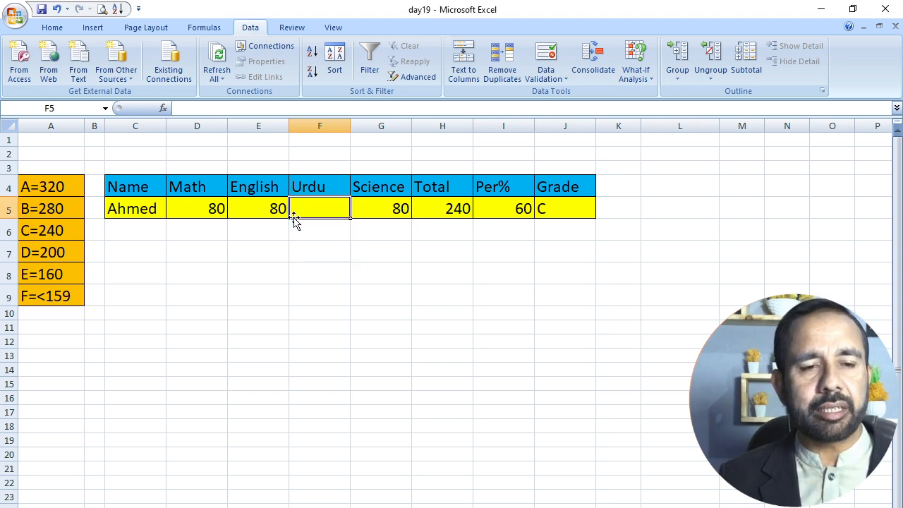
# Set the English mark in E5 to 85
pyautogui.click(260, 209)
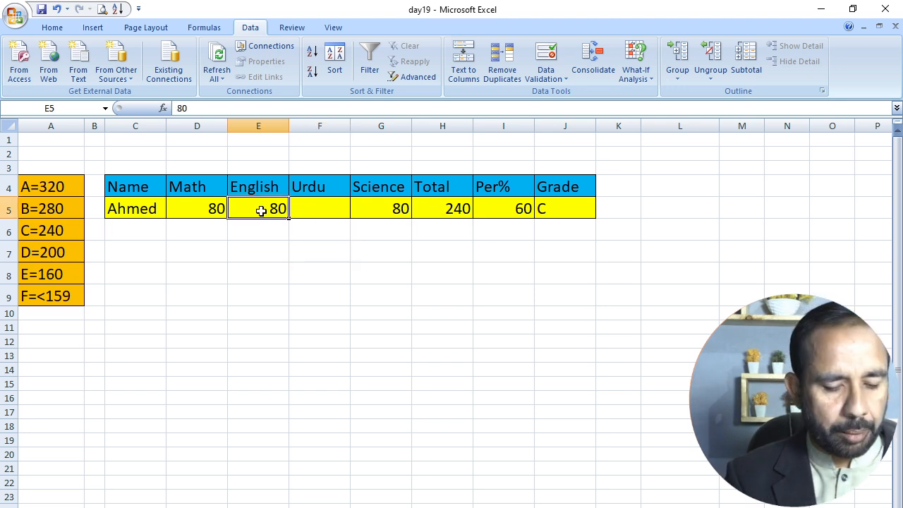
pyautogui.write('85')
pyautogui.click(312, 266)
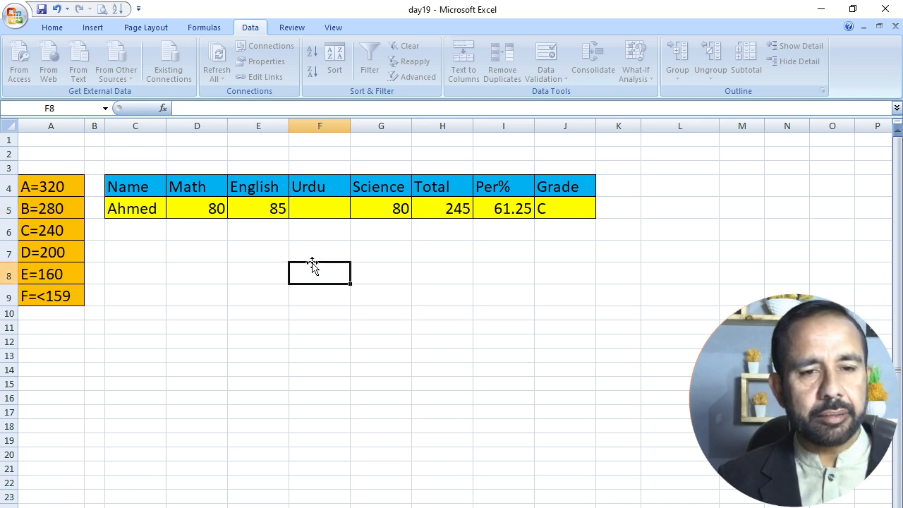
pyautogui.click(321, 209)
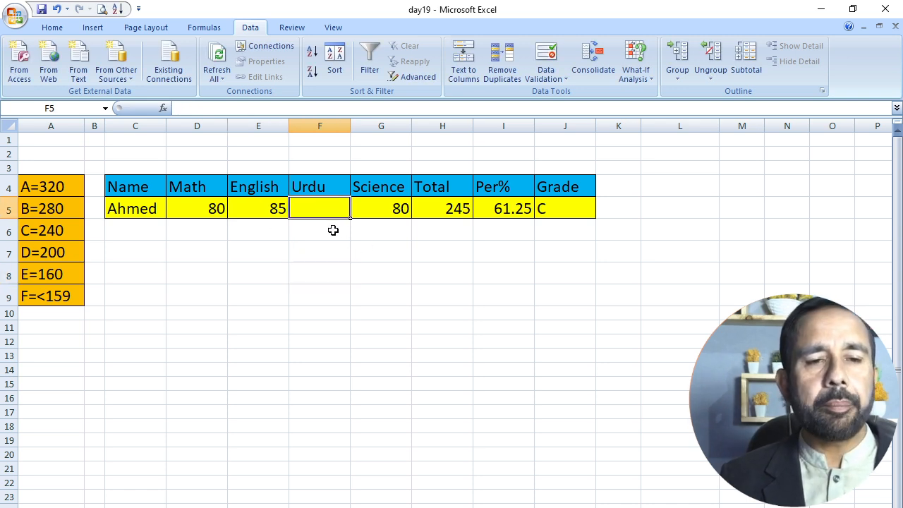
# Open Goal Seek for the total in H5 and enter 327 as the target value
pyautogui.click(438, 212)
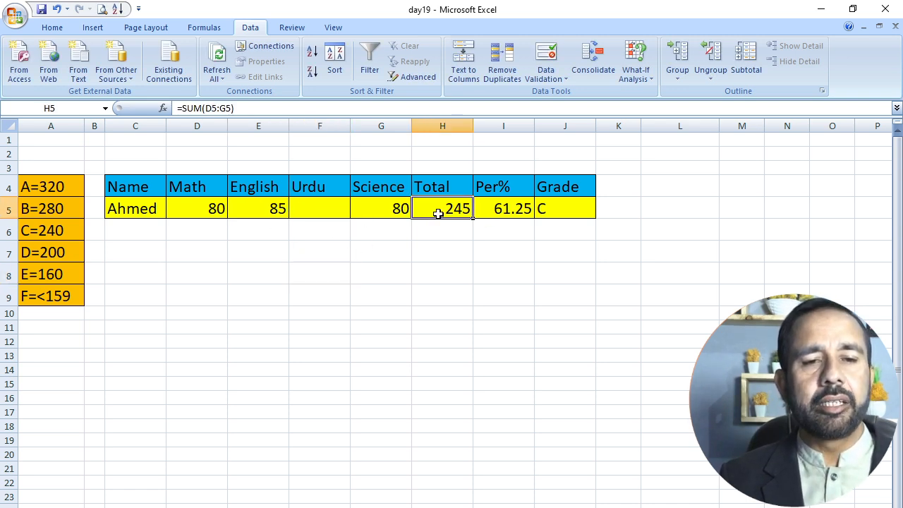
pyautogui.click(405, 245)
pyautogui.click(449, 208)
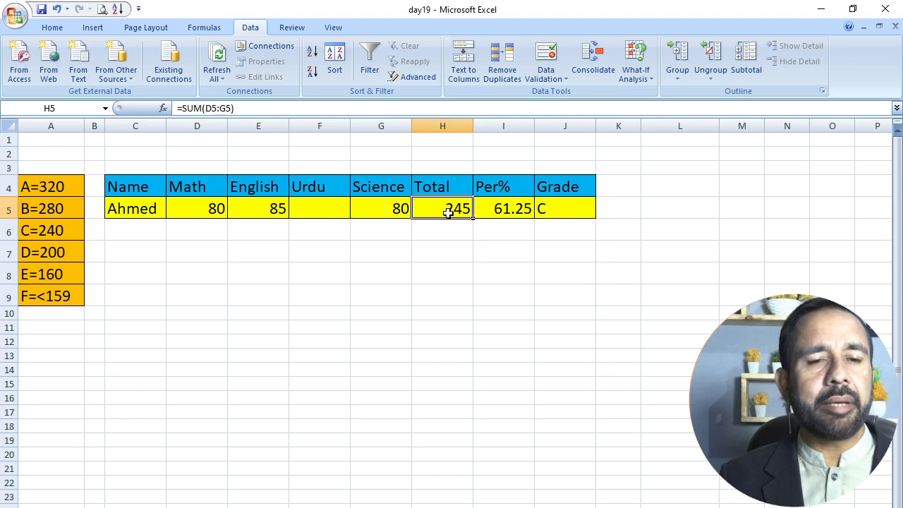
pyautogui.click(629, 76)
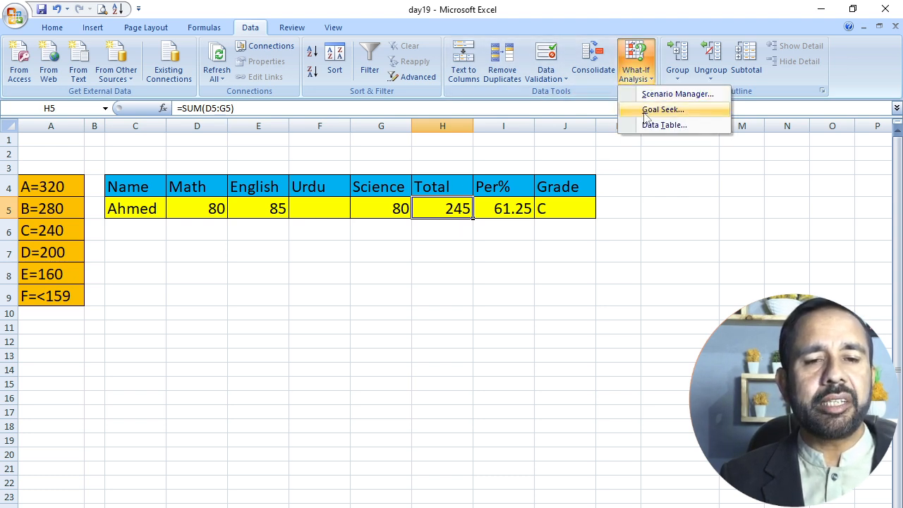
pyautogui.click(681, 115)
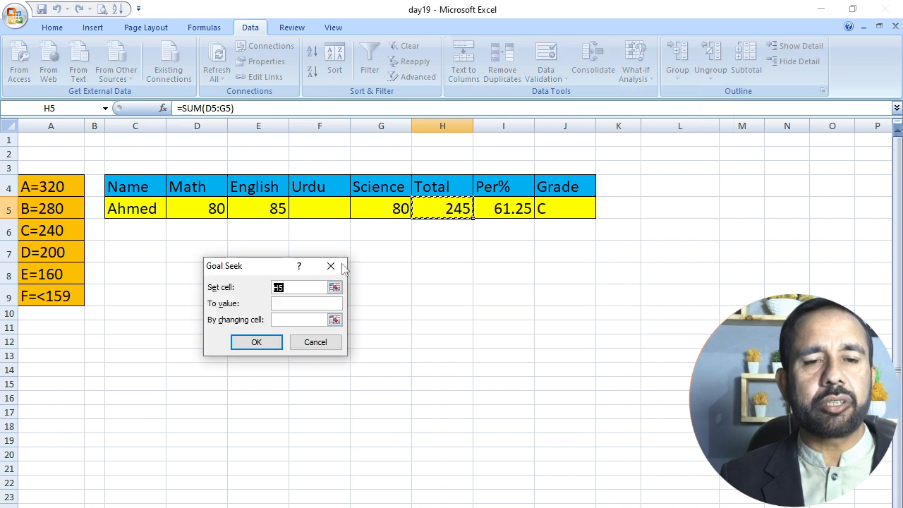
pyautogui.moveTo(260, 271); pyautogui.dragTo(246, 240)
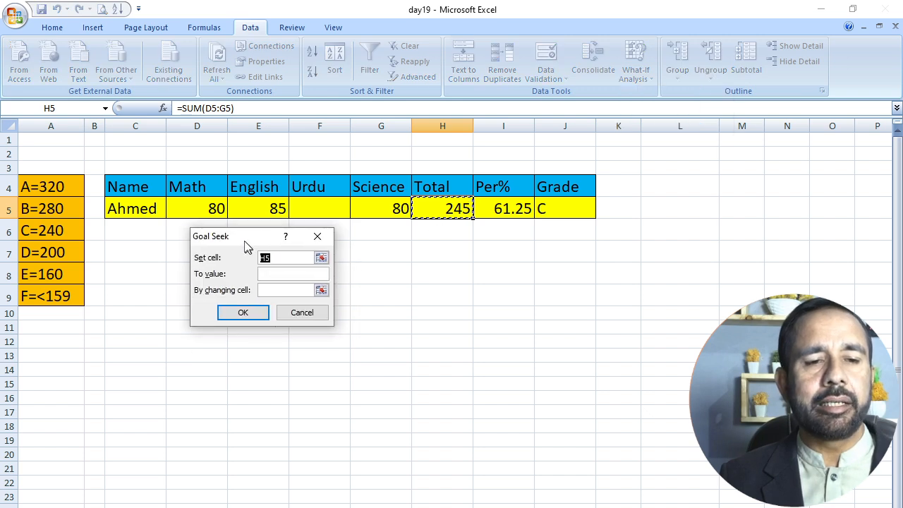
pyautogui.click(283, 273)
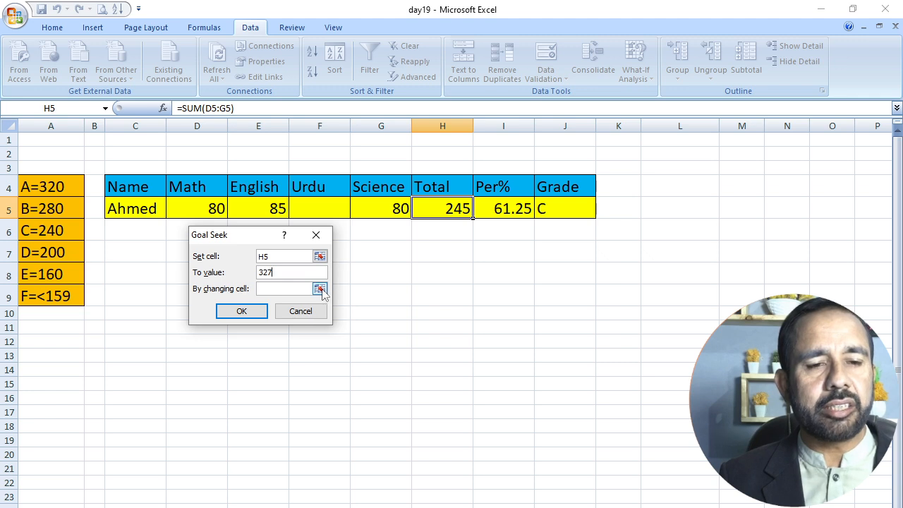
# Solve for the 327 total by changing the Urdu mark in F5, and accept the result
pyautogui.click(321, 289)
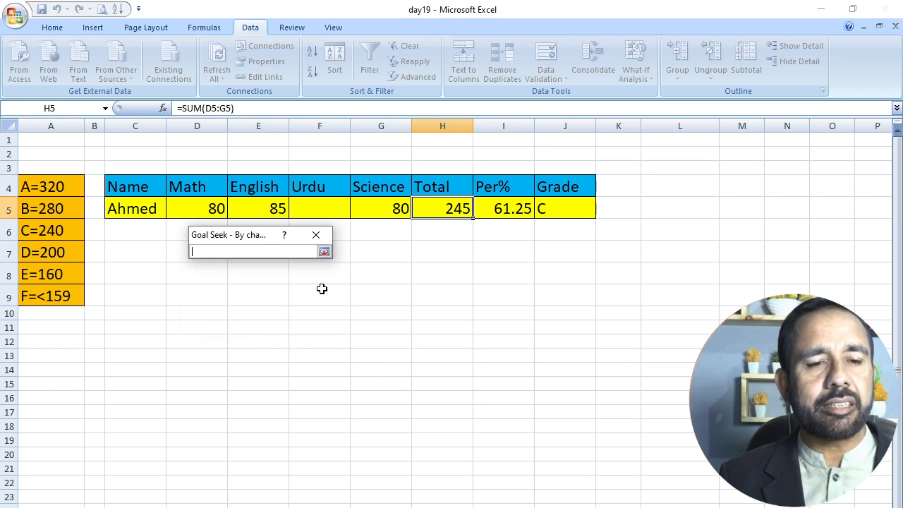
pyautogui.click(336, 203)
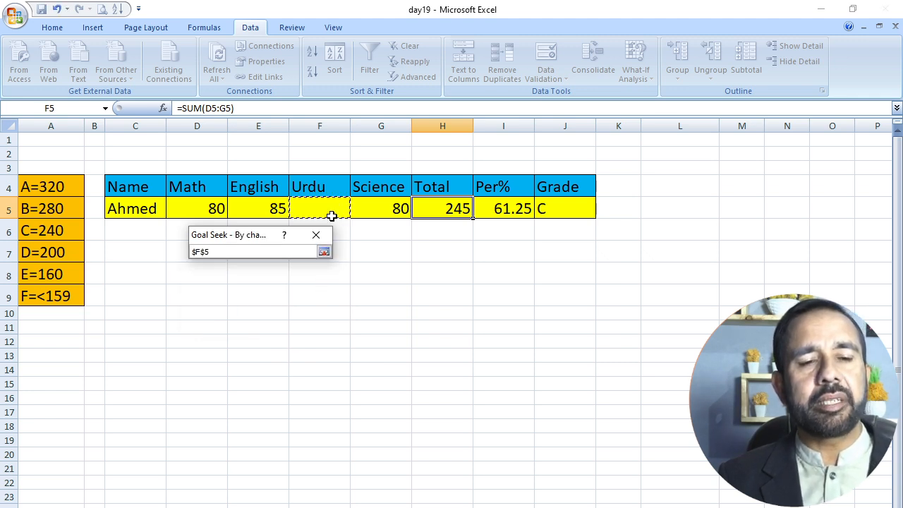
pyautogui.click(324, 253)
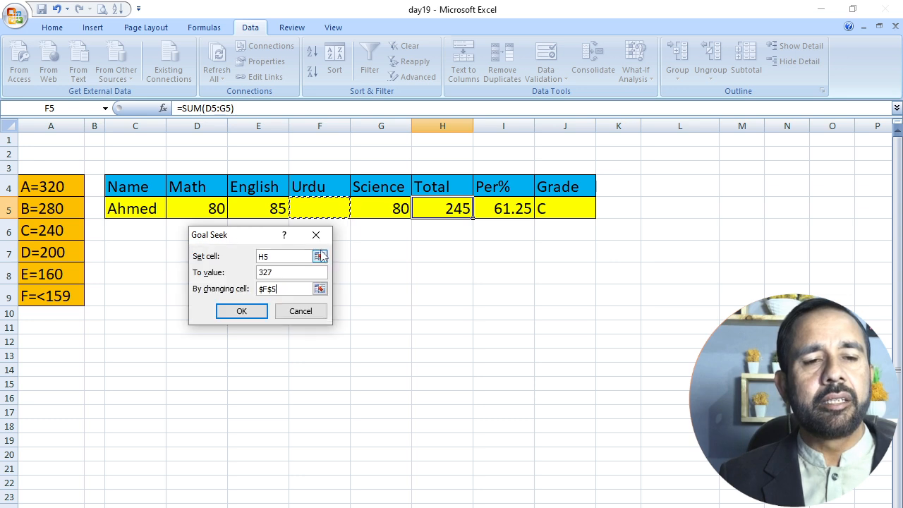
pyautogui.click(241, 312)
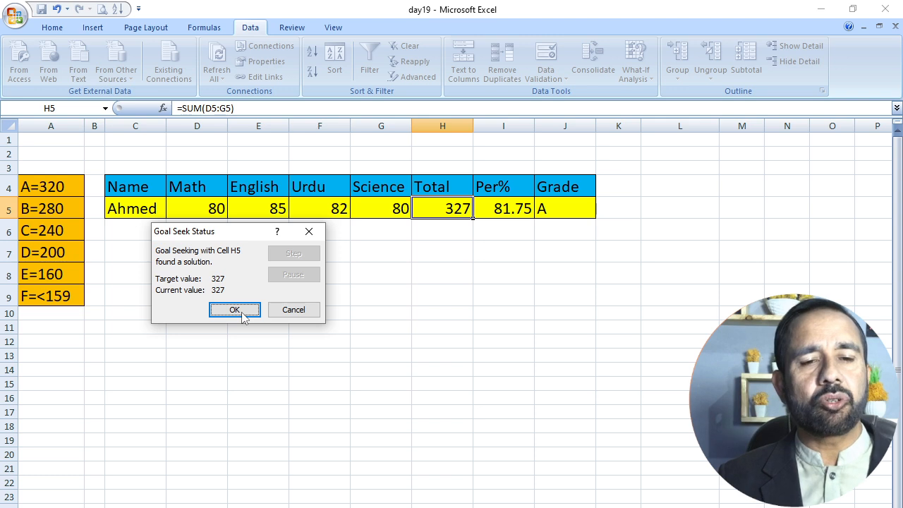
pyautogui.click(235, 311)
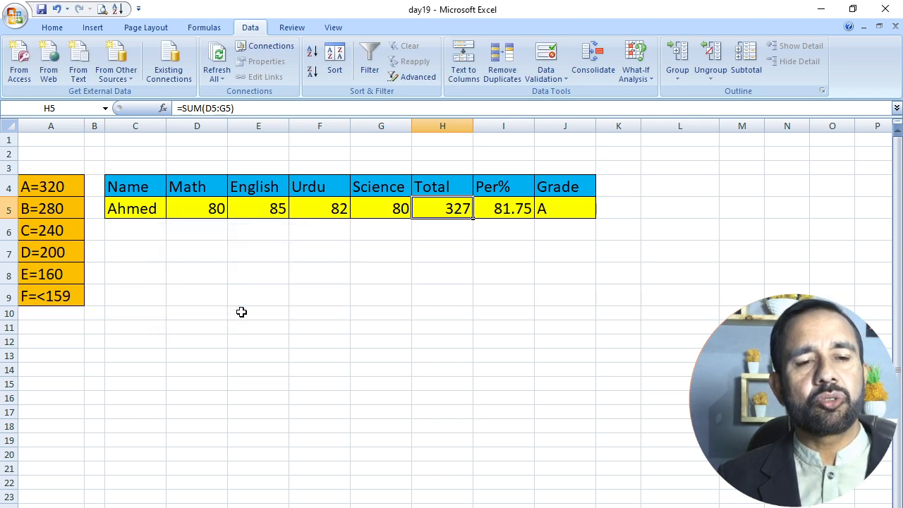